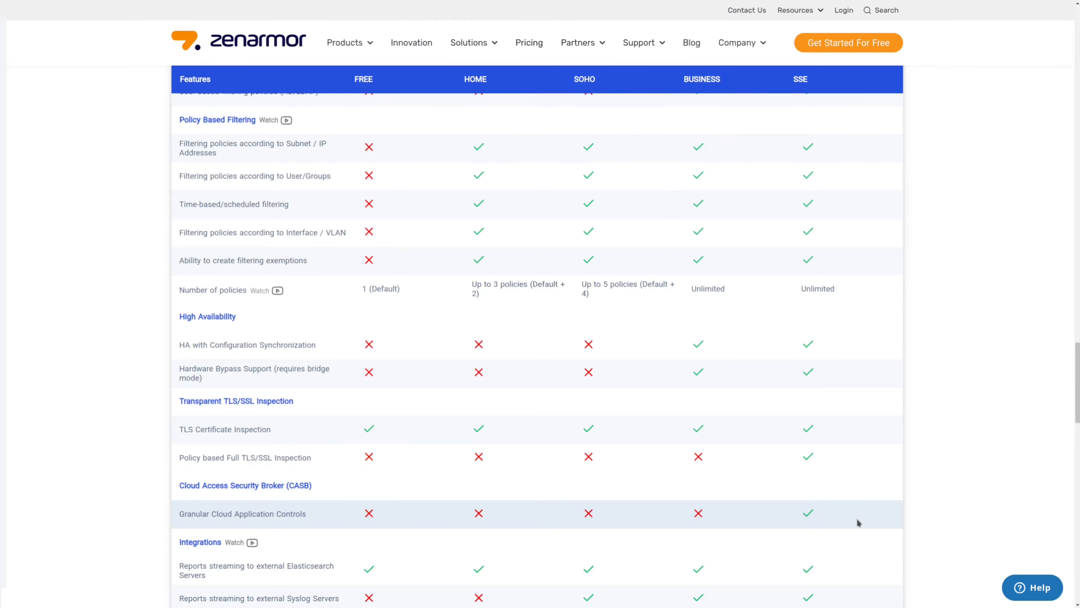
Scroll the plan comparison table down to the Support Options section
scroll(870, 522, "down", 6)
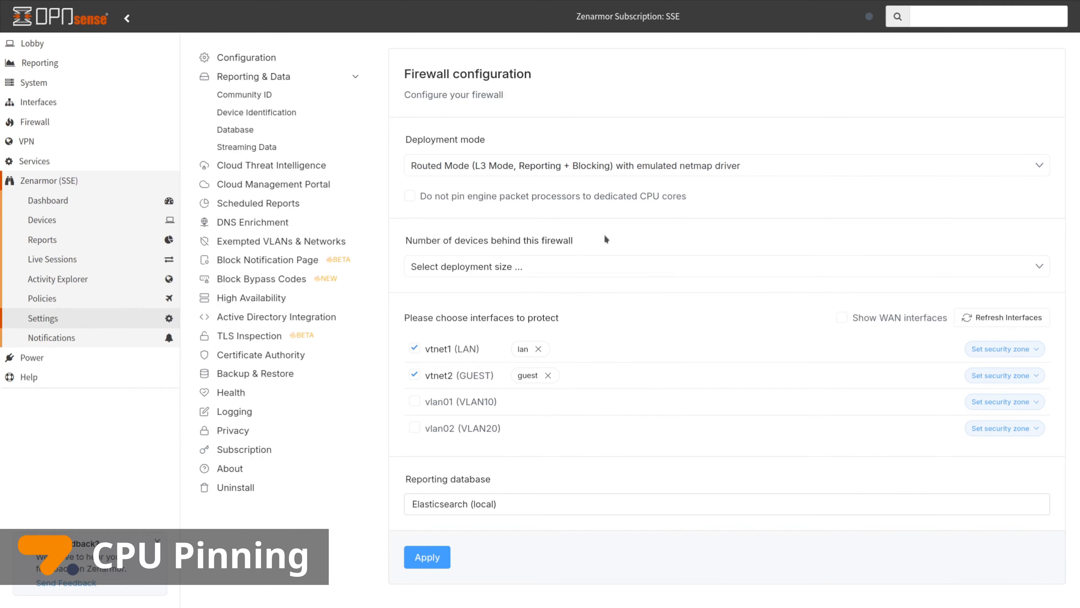
Enable 'Do not pin engine packet processors' and disable CRC, TSO, LRO offload and VLAN hardware filtering
left_click(411, 197)
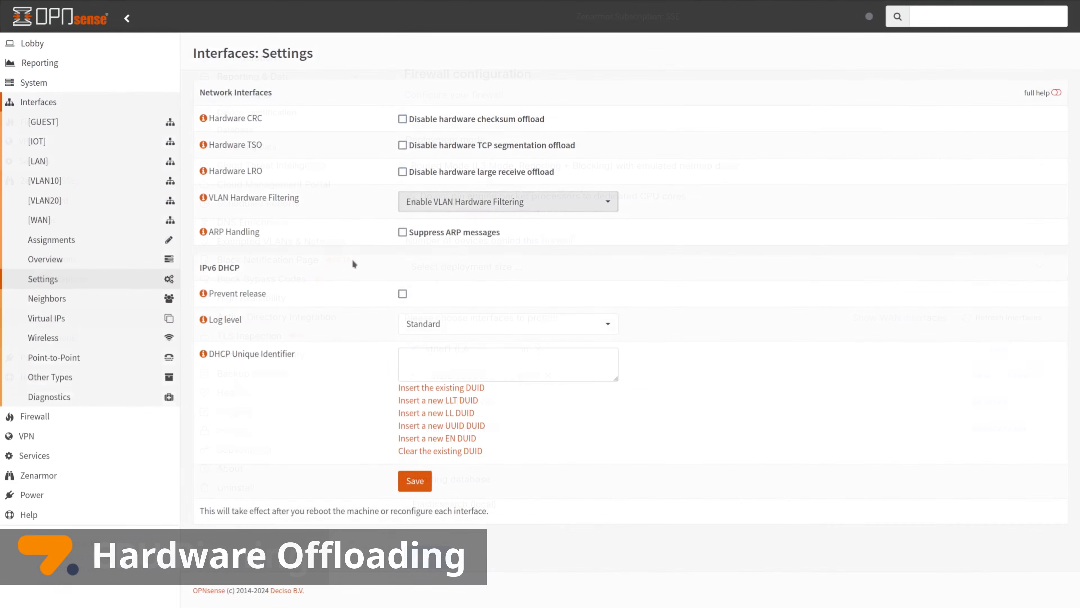
left_click(403, 119)
left_click(402, 145)
left_click(403, 172)
left_click(420, 204)
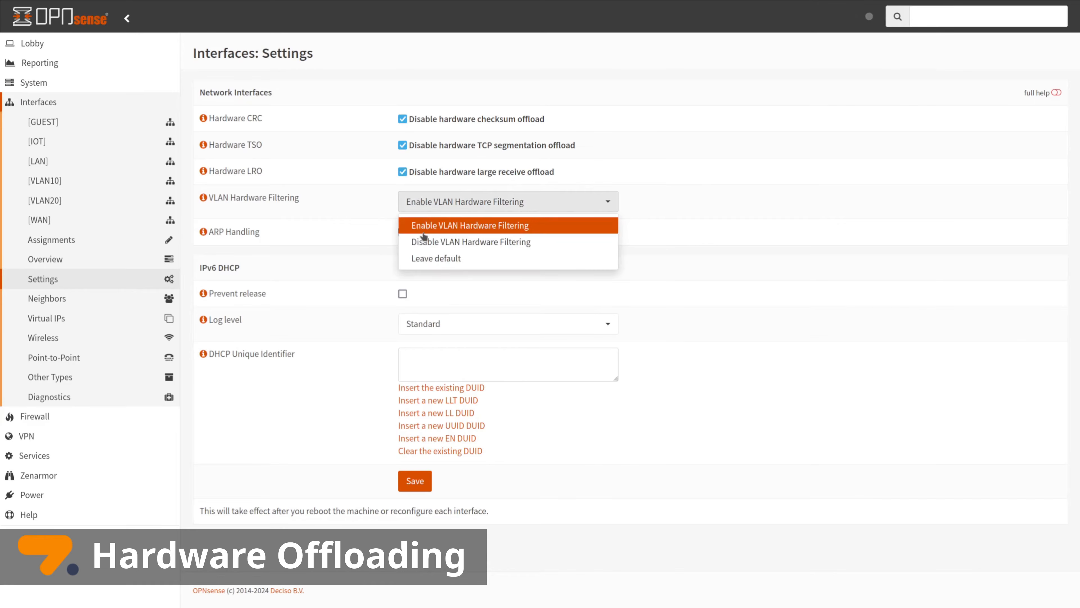
left_click(423, 243)
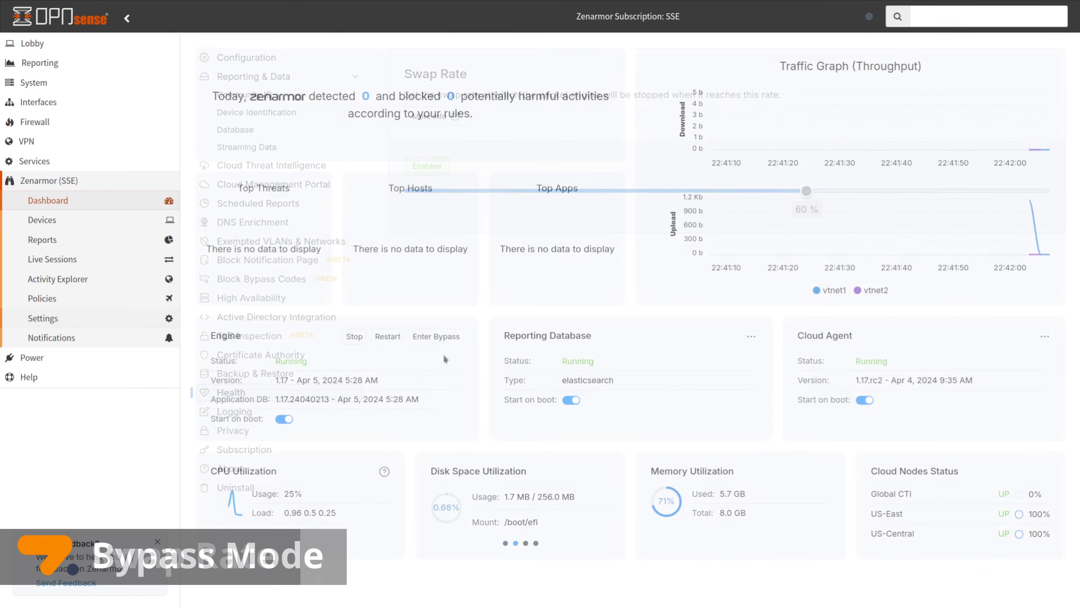
Put the Zenarmor engine into bypass mode, then exit bypass, confirming each change
left_click(445, 340)
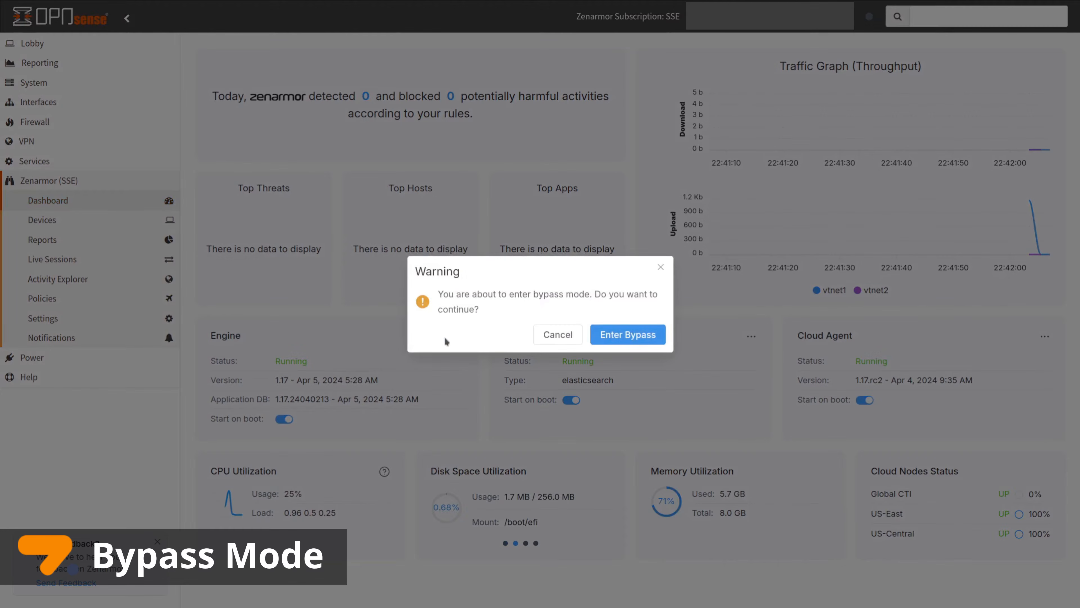
left_click(626, 335)
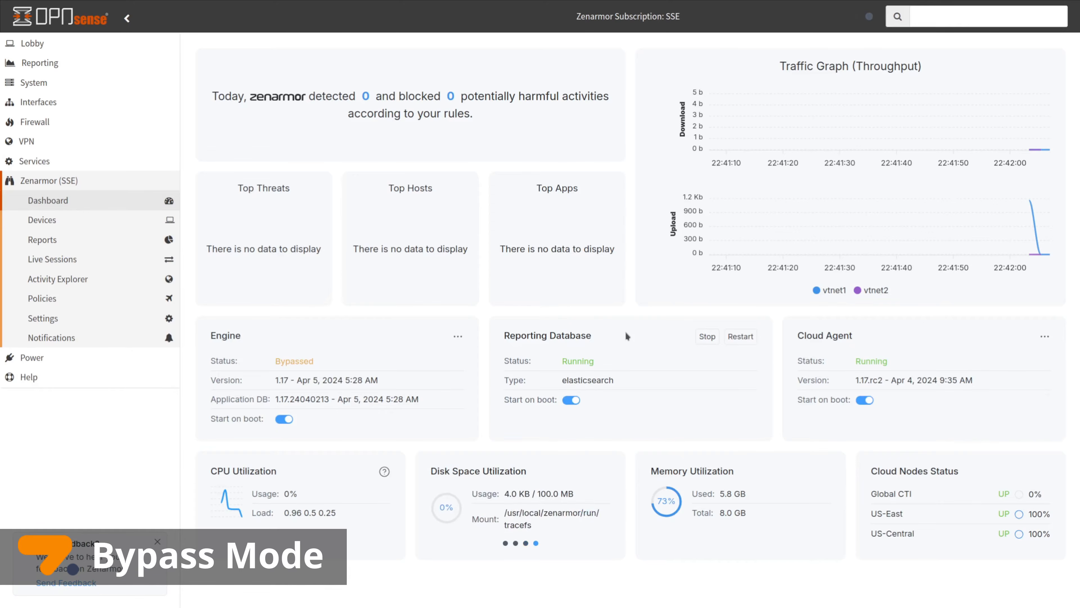
mouse_move(462, 338)
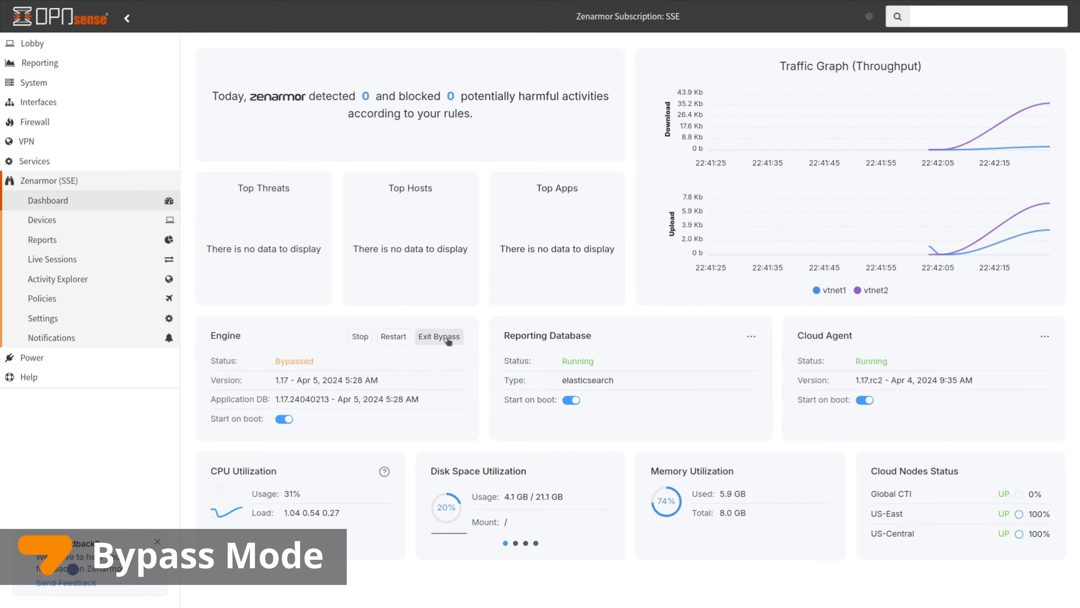
left_click(448, 341)
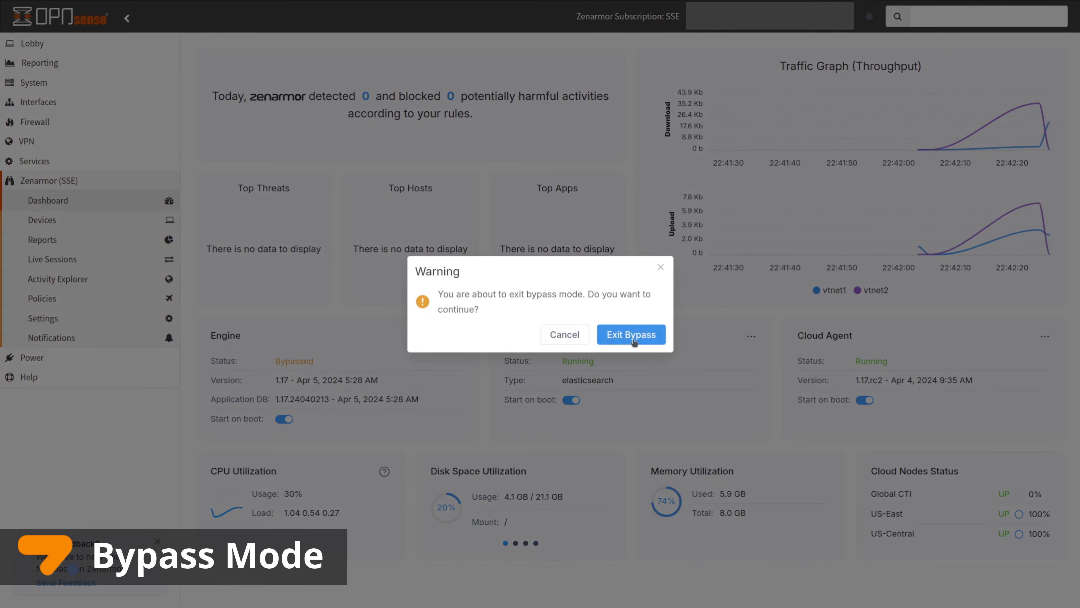
left_click(628, 336)
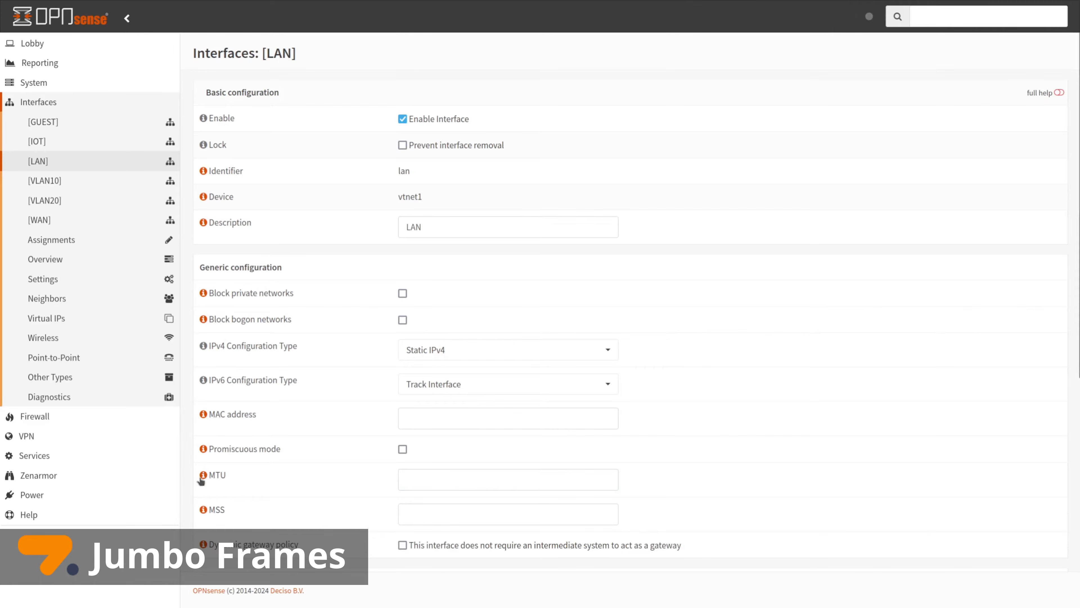
Enter 15 as the LAN MTU, then generate and copy an Active Directory API token
left_click(203, 475)
left_click(426, 477)
type("15")
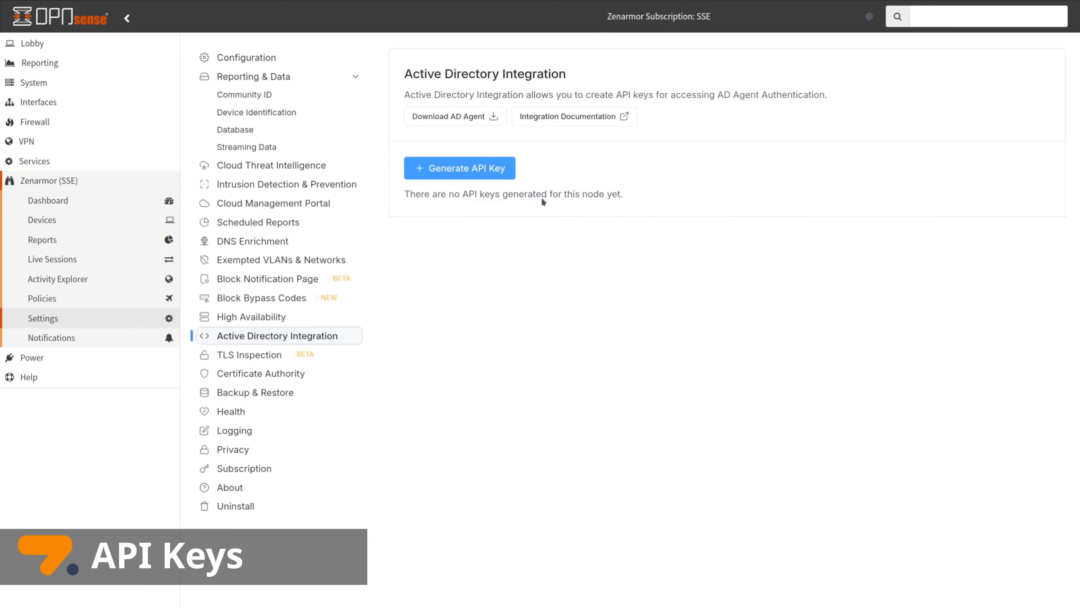
left_click(496, 169)
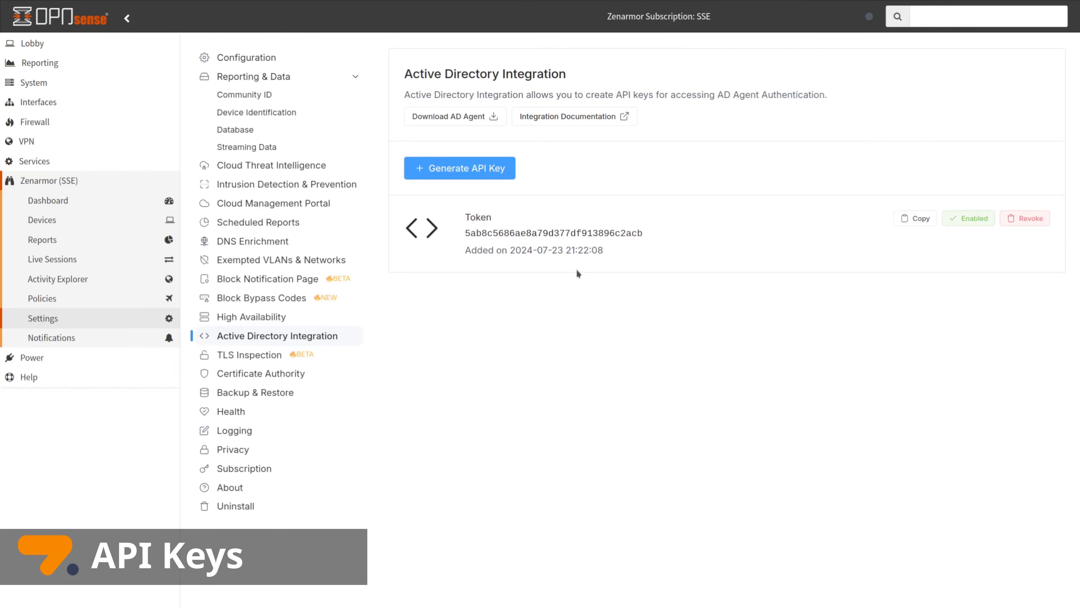
left_click(922, 219)
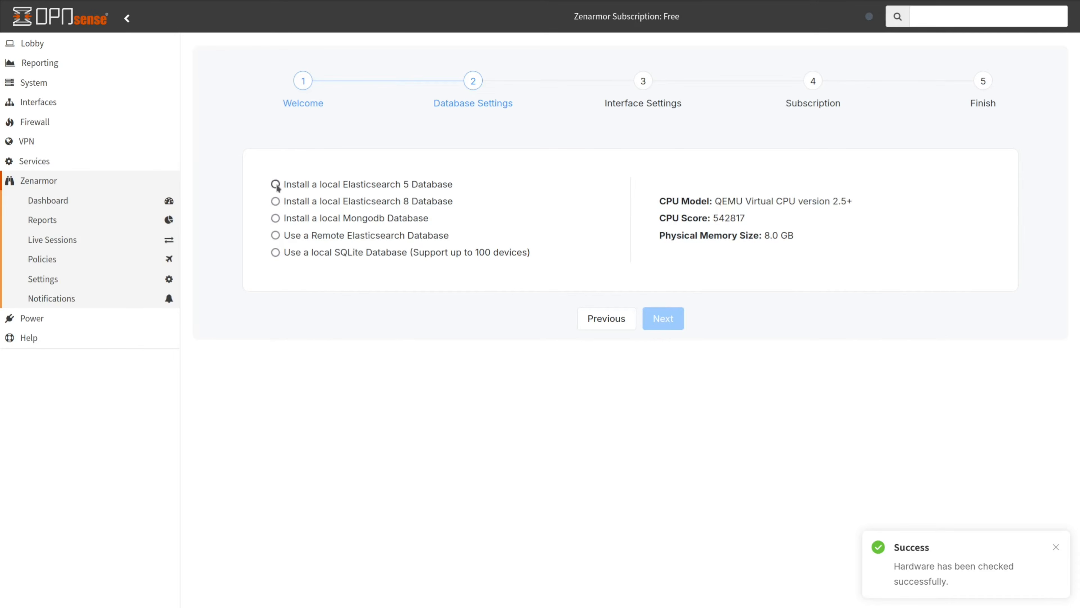
Compare the database options, then install the local Elasticsearch 8 database and confirm replacing old data
left_click(275, 184)
left_click(275, 202)
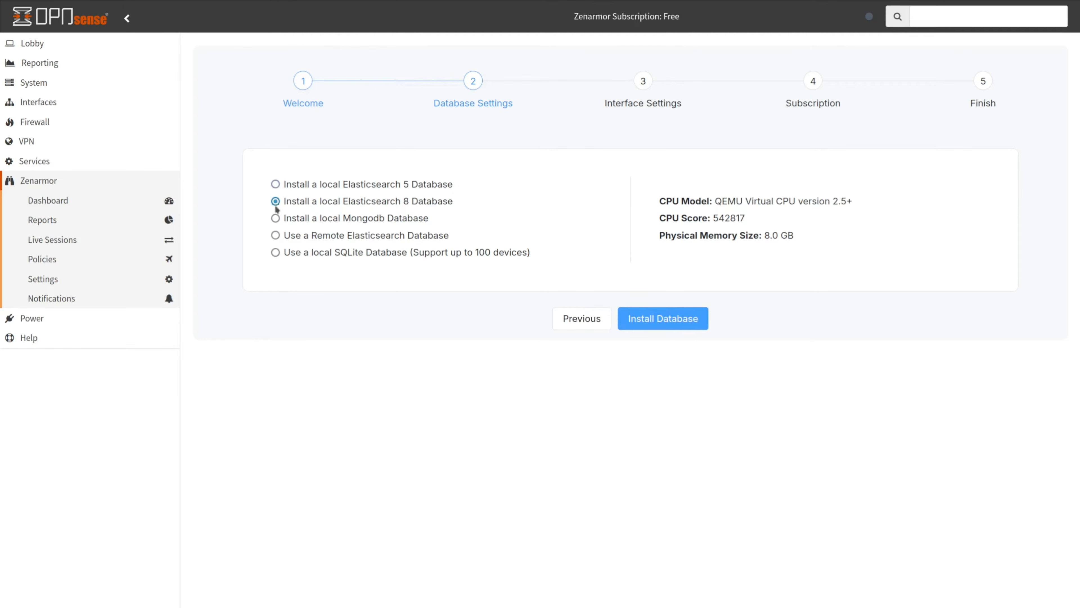
left_click(276, 235)
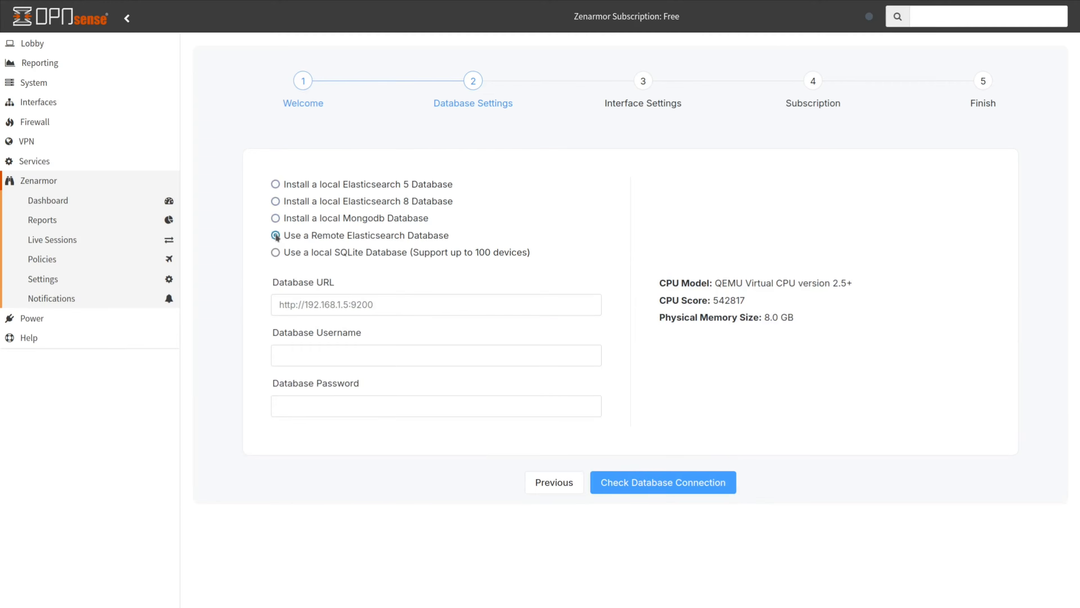
left_click(276, 252)
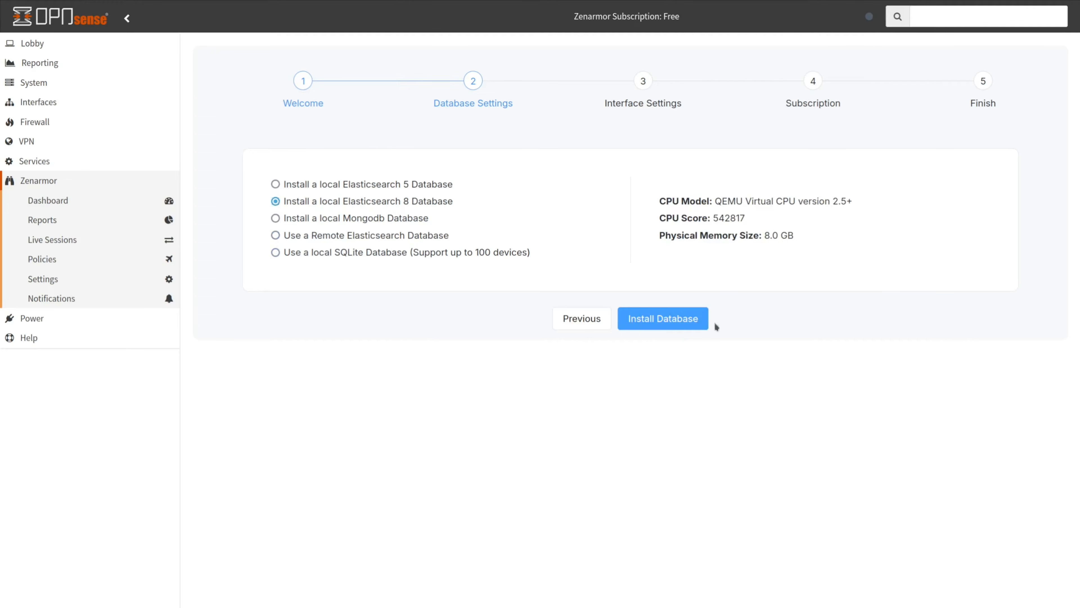
left_click(679, 322)
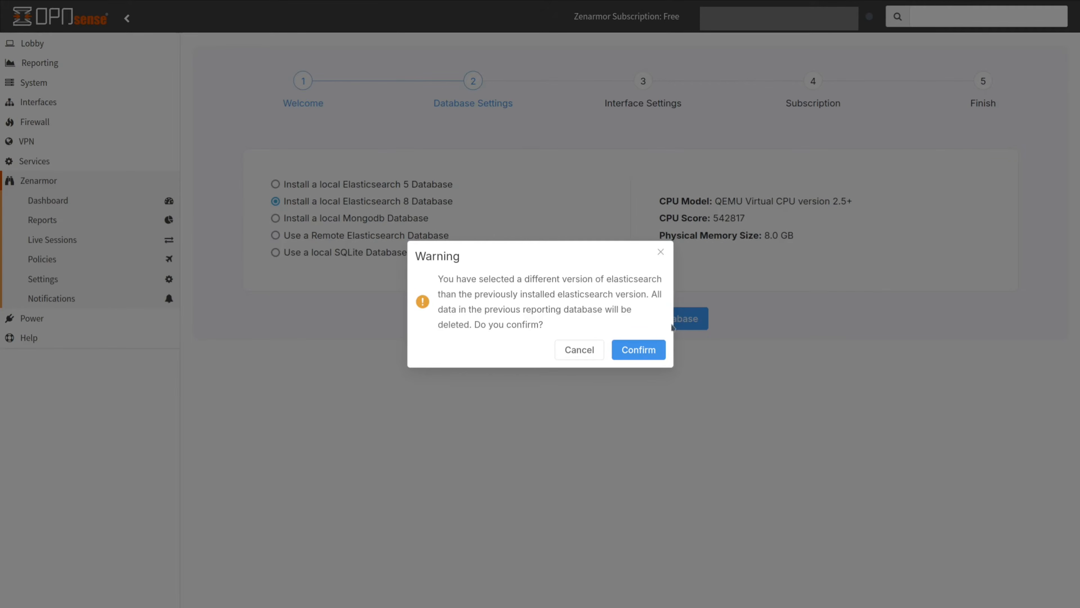
left_click(648, 351)
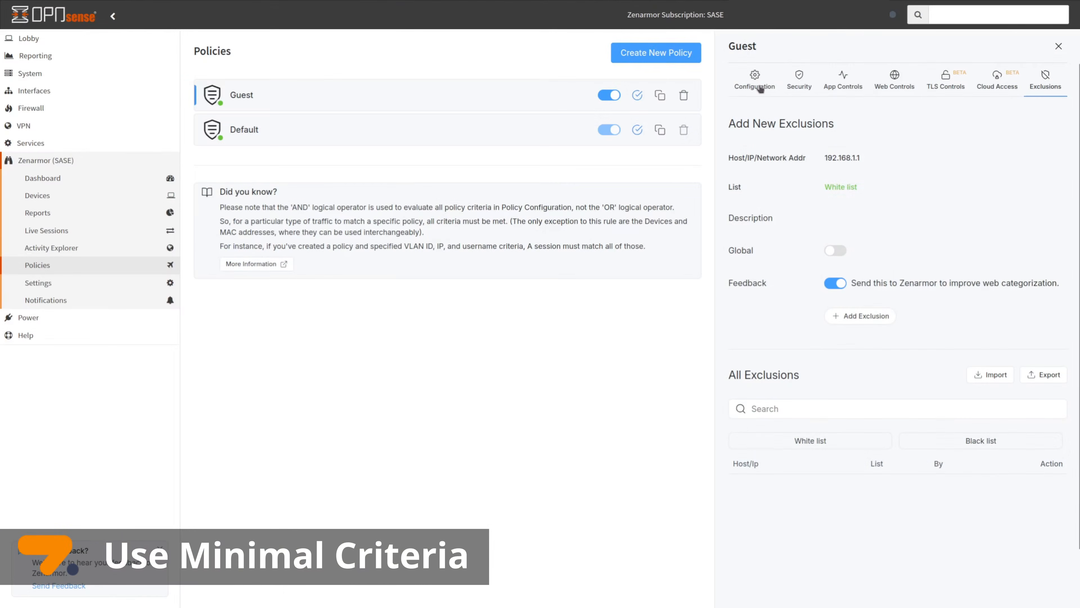
Show the Guest policy's Configuration tab
left_click(759, 86)
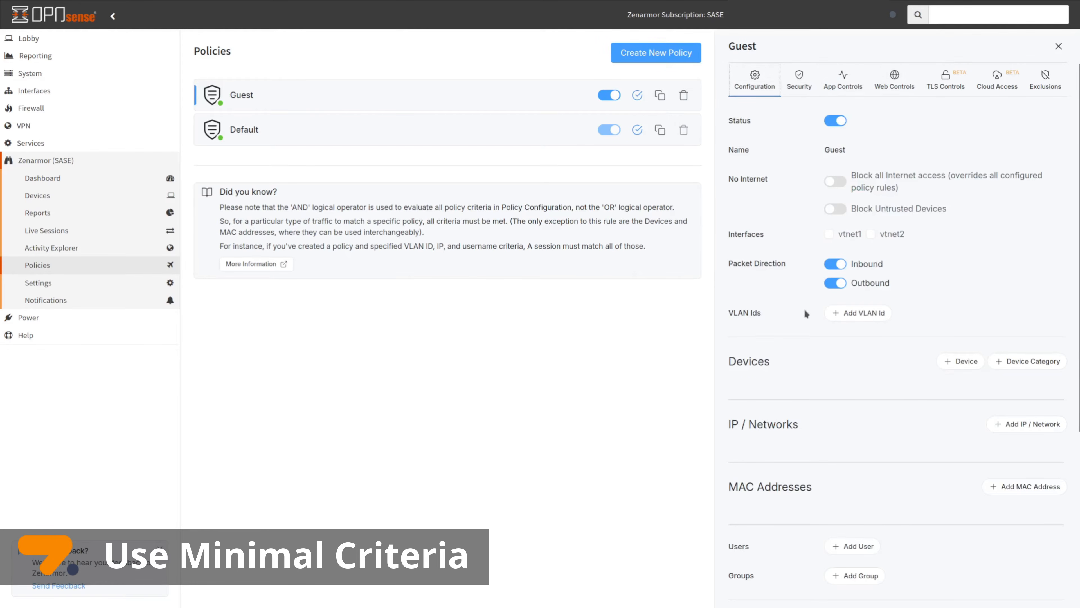
scroll(806, 314, "down", 4)
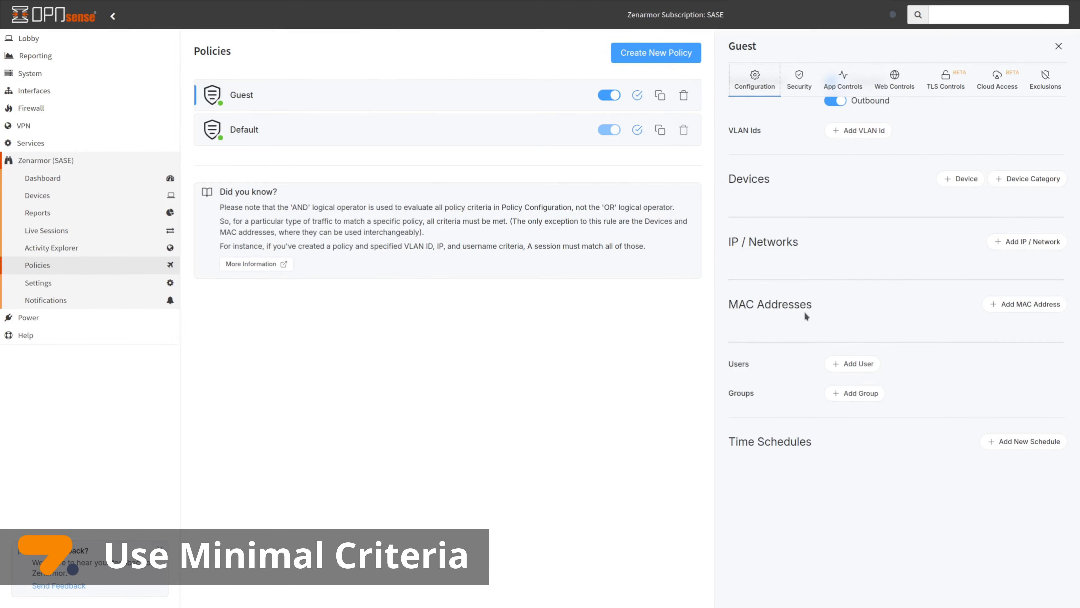
scroll(901, 226, "up", 4)
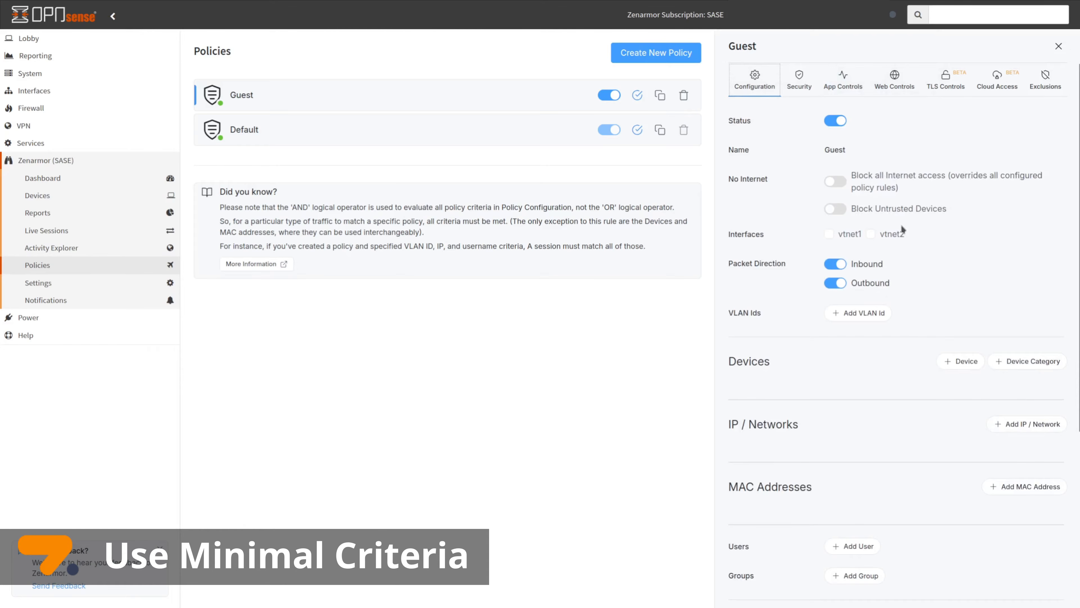
left_click_drag(297, 208, 388, 206)
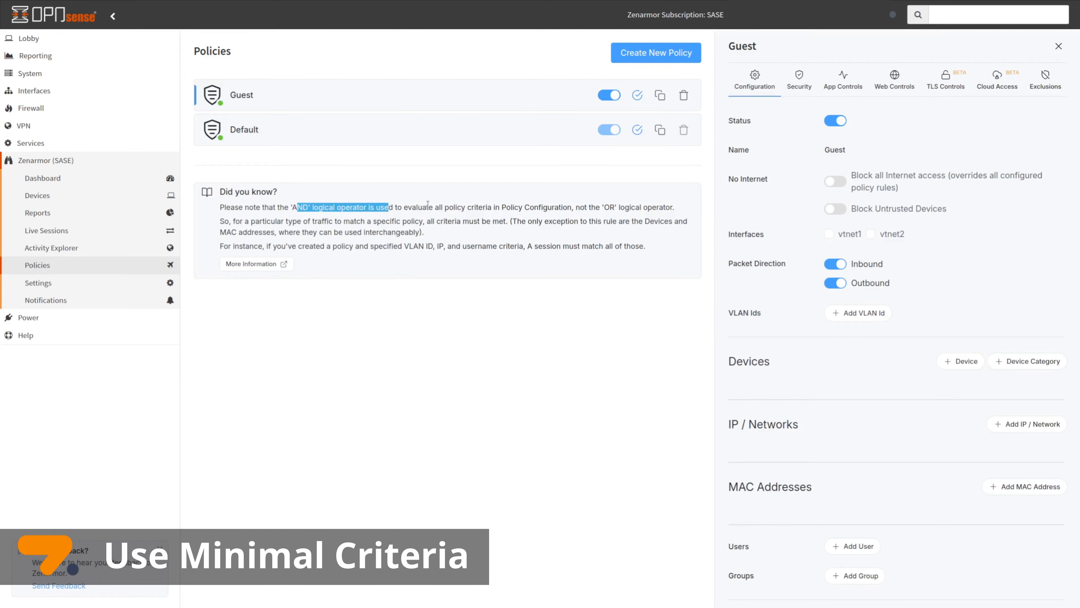
left_click_drag(585, 207, 658, 209)
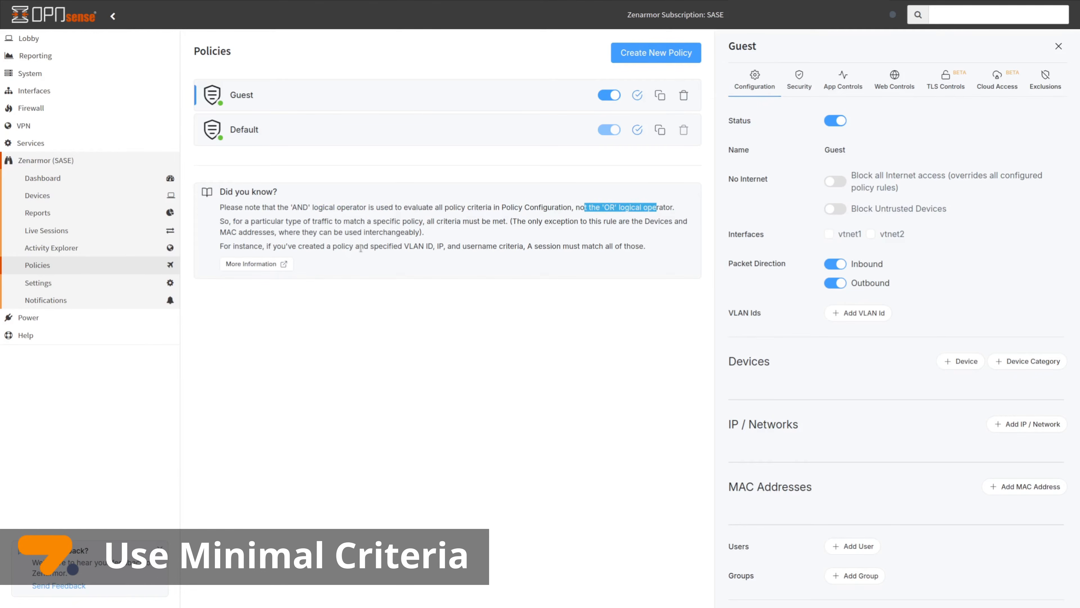
left_click_drag(430, 221, 507, 220)
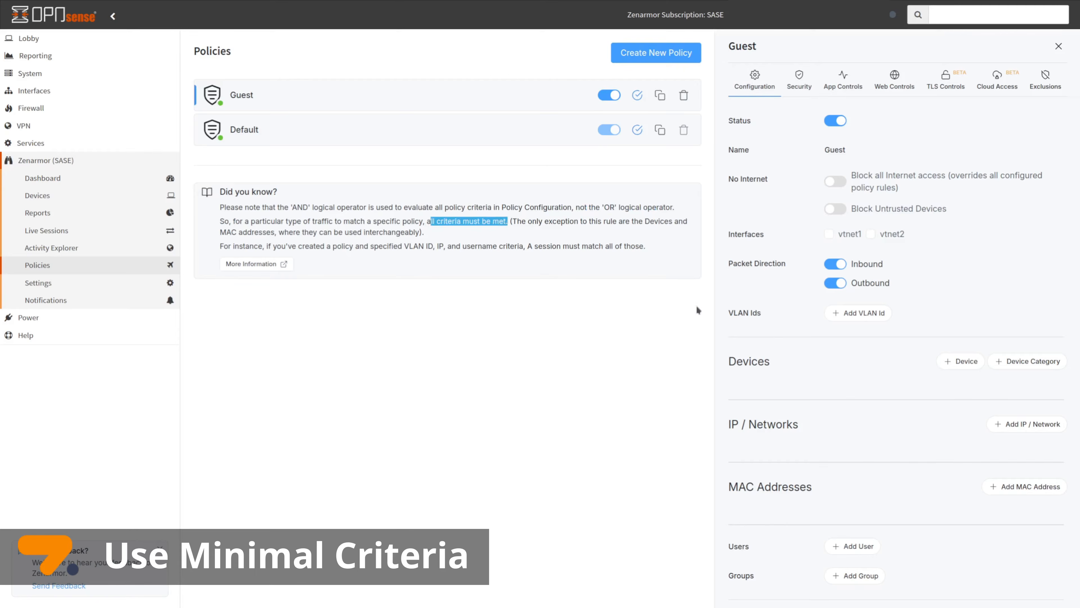
left_click(765, 373)
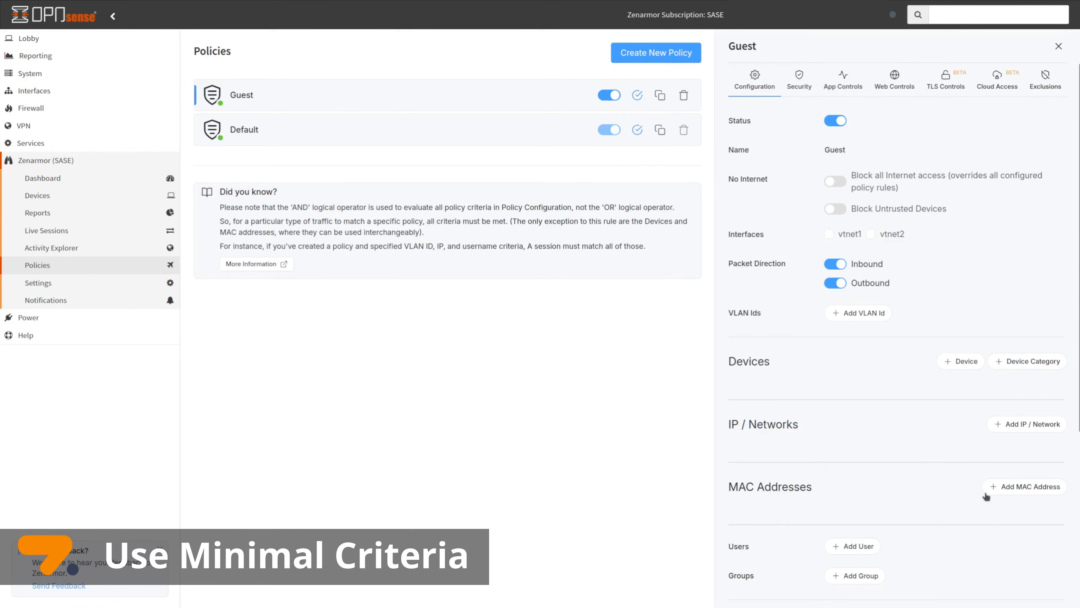
scroll(984, 491, "down", 3)
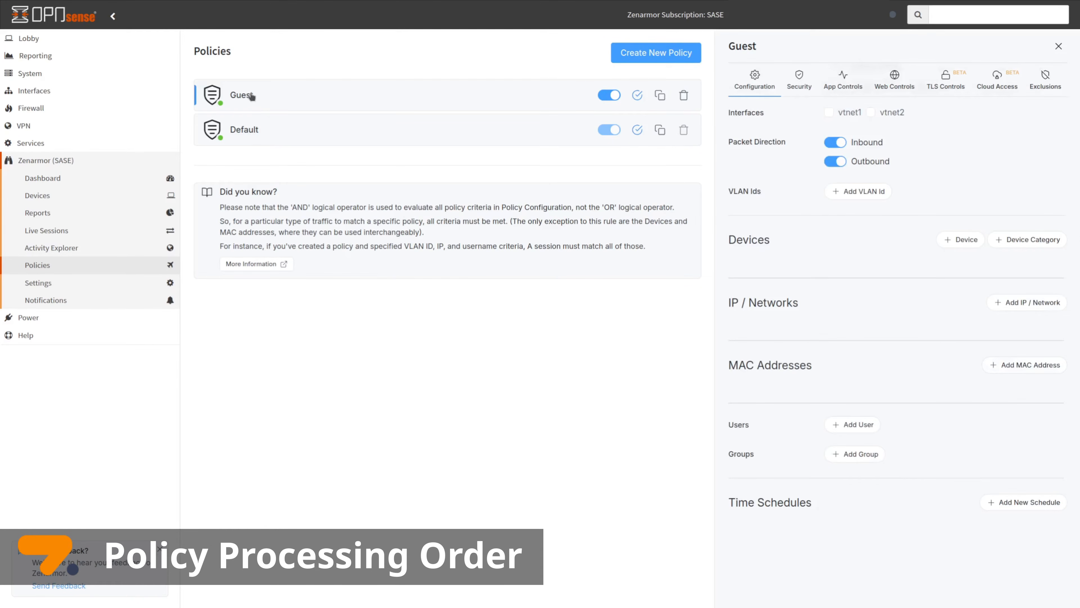
Switch between the Default and Guest policies, ending on the Default policy's configuration
left_click(245, 130)
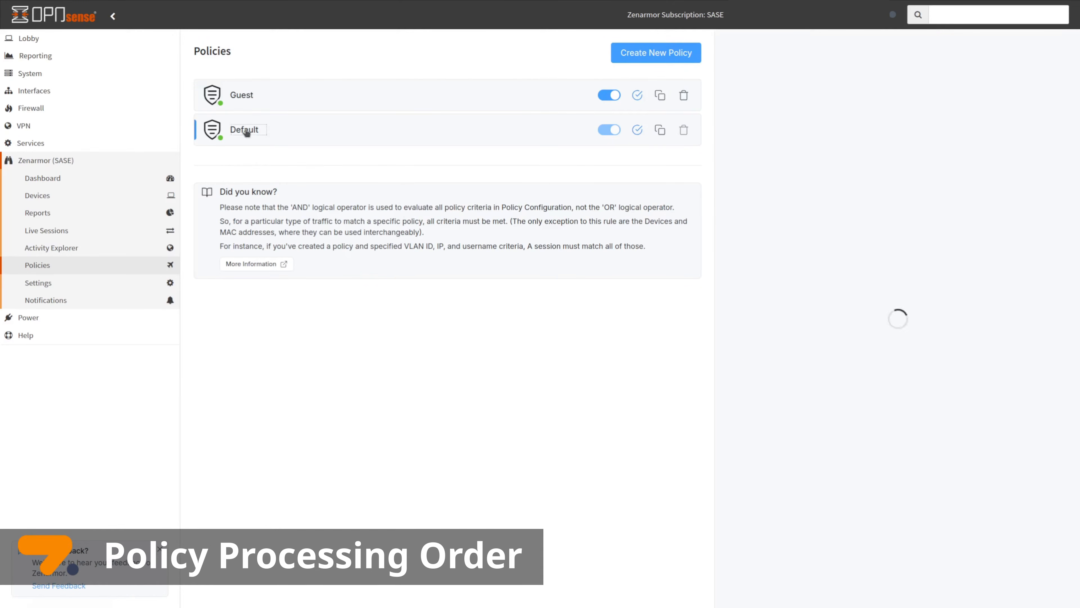
left_click(242, 102)
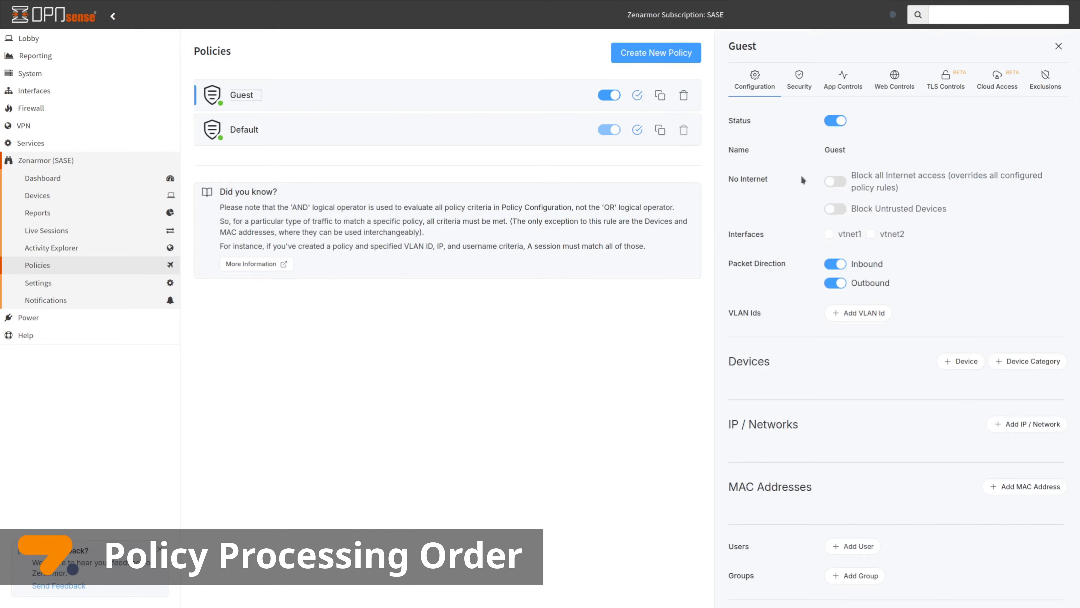
left_click(231, 133)
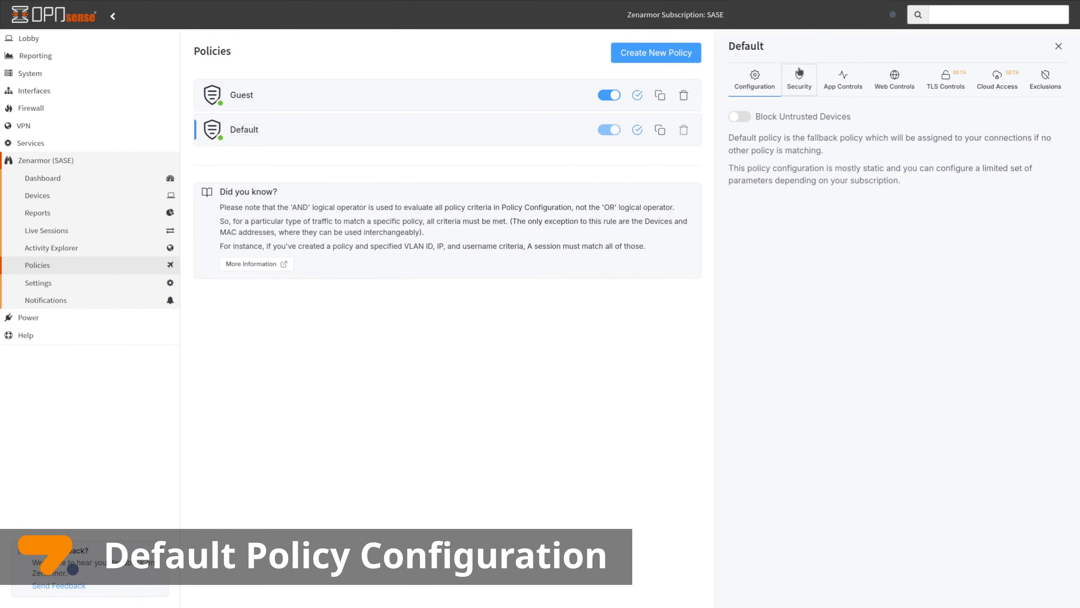
Review the Default policy's Security, Web and TLS tabs, then enable Block Untrusted Devices
left_click(800, 82)
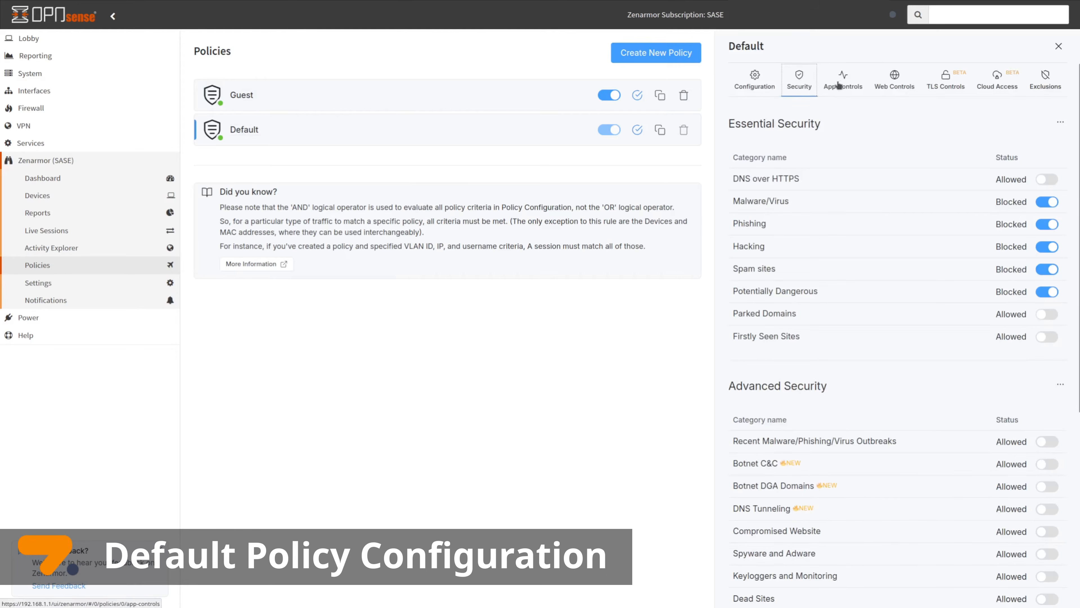
left_click(895, 82)
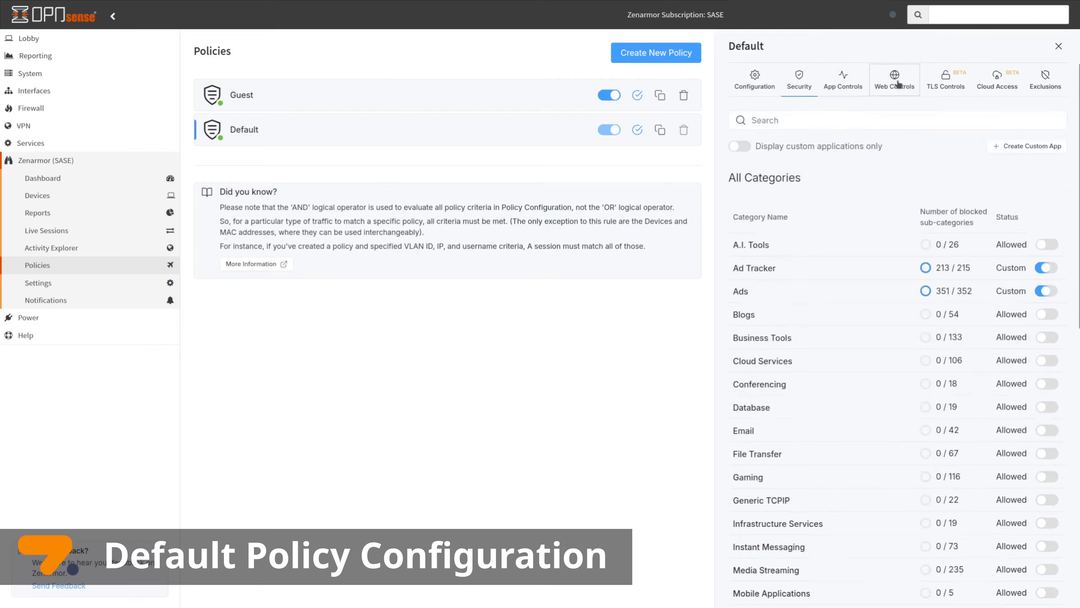
left_click(943, 87)
left_click(751, 85)
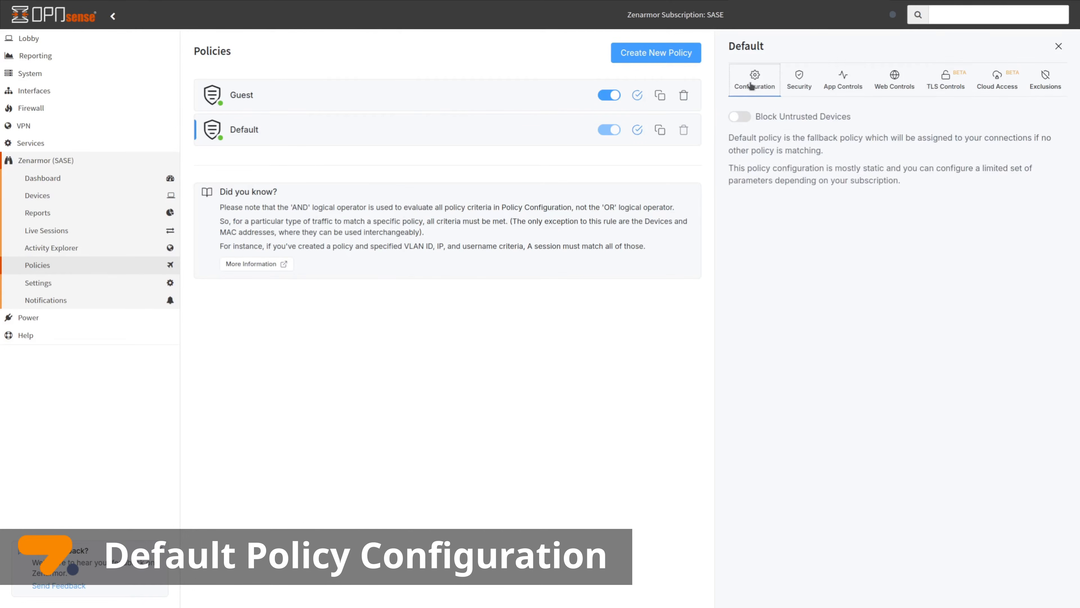
left_click(741, 118)
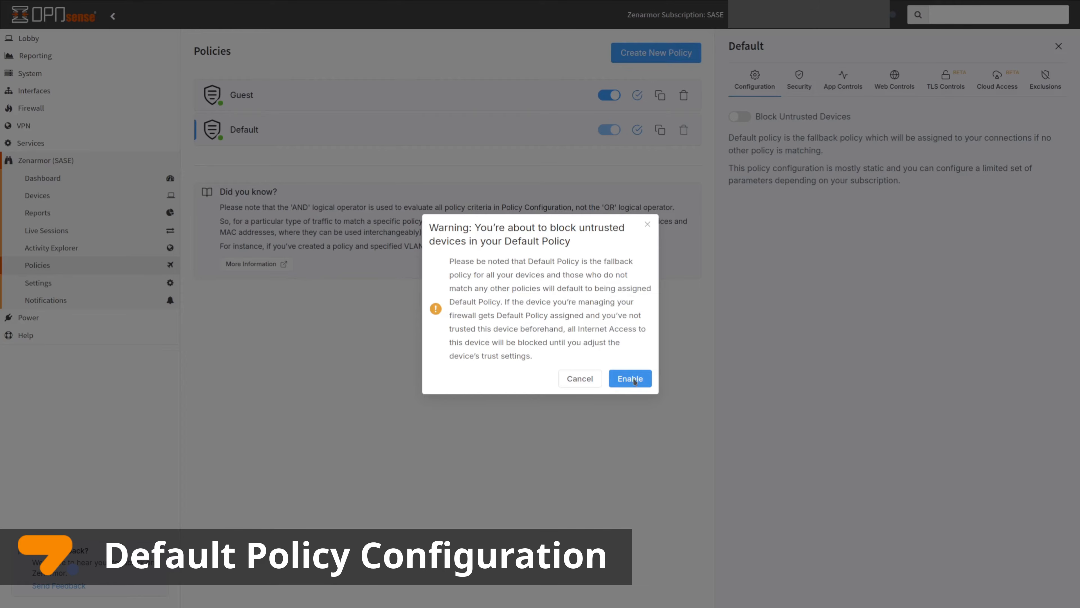
left_click(631, 379)
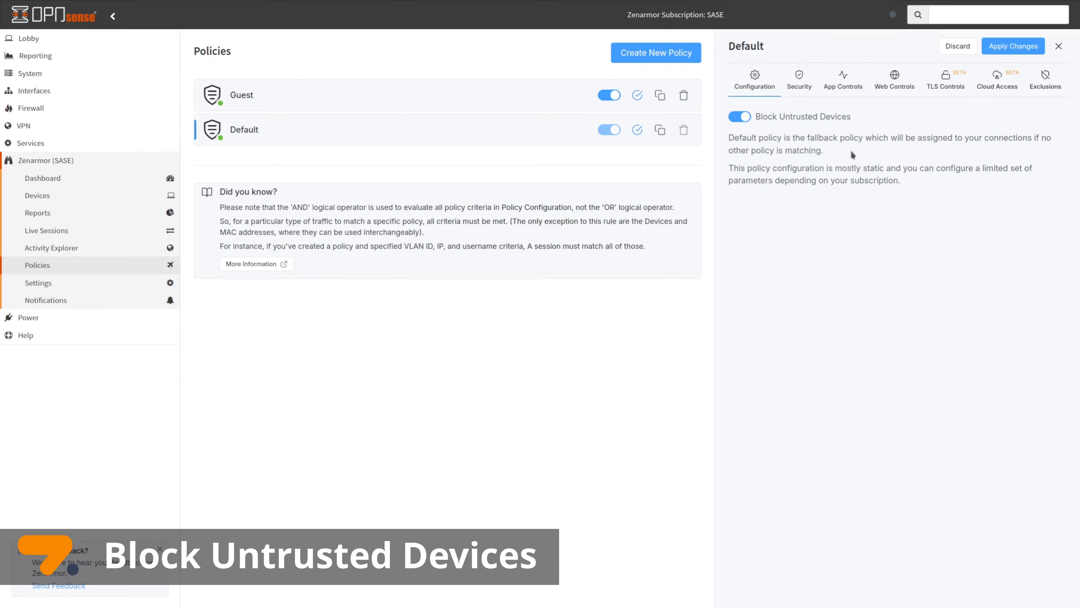
left_click(1022, 365)
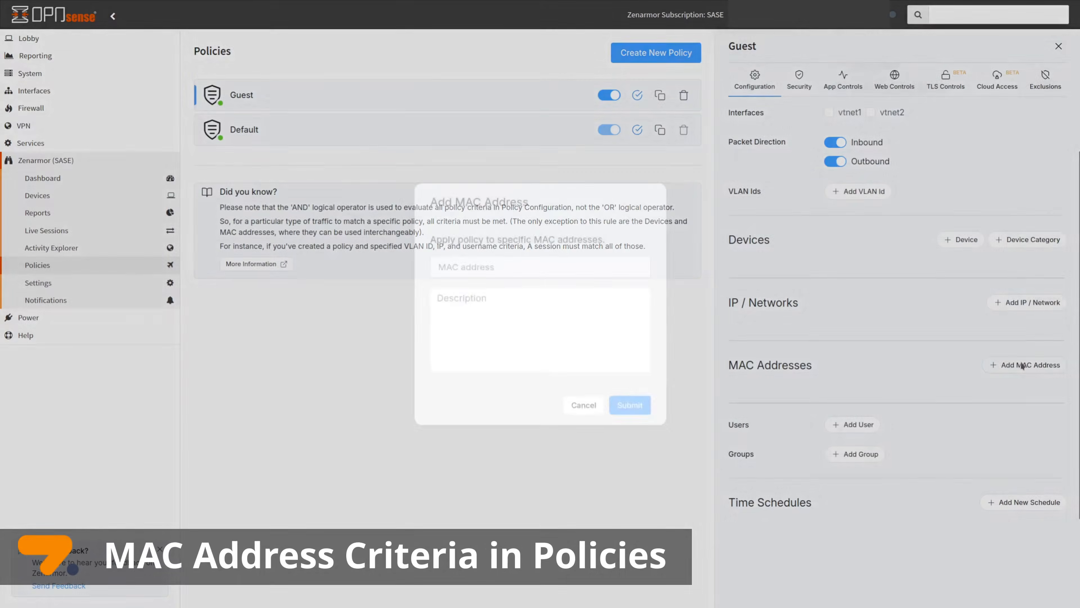
left_click(528, 271)
type("a3:45:ab:")
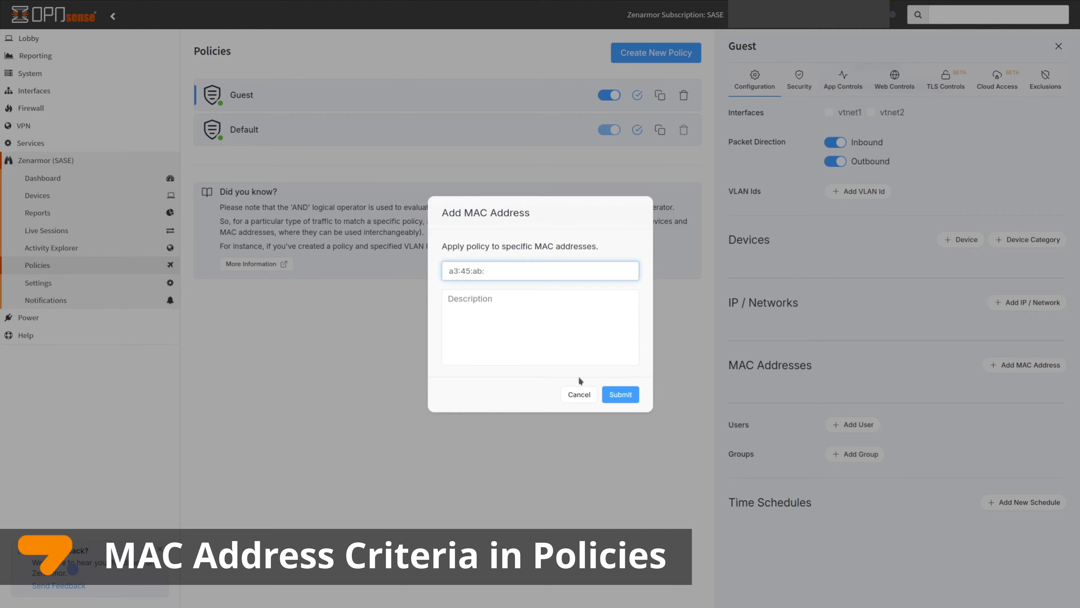
left_click(579, 395)
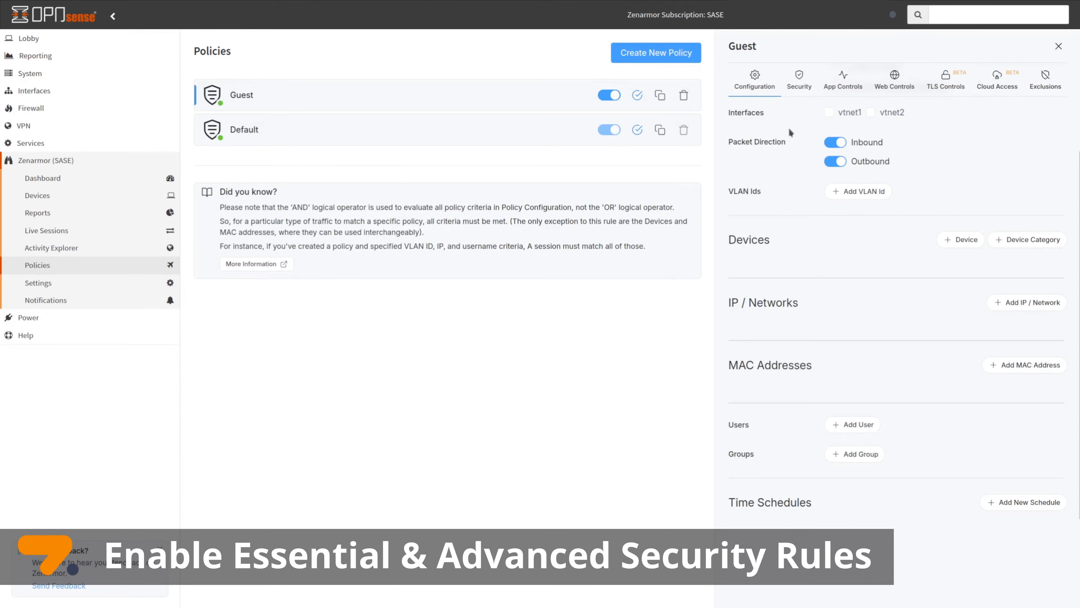
Block DNS over HTTPS, Malware/Virus, Phishing, Hacking and Spam in the Guest policy's security
left_click(800, 83)
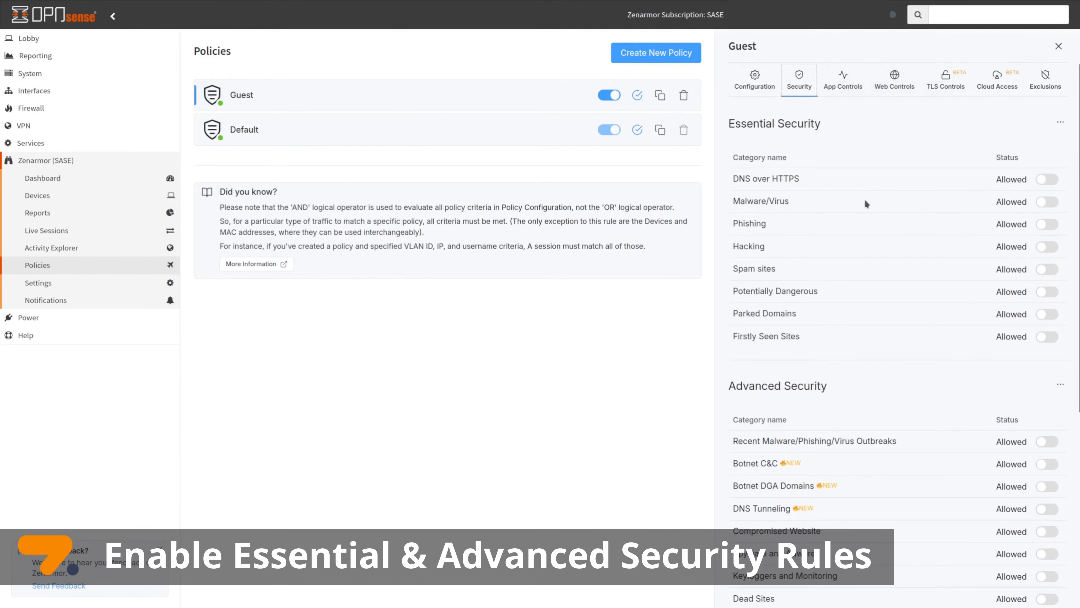
left_click(1047, 180)
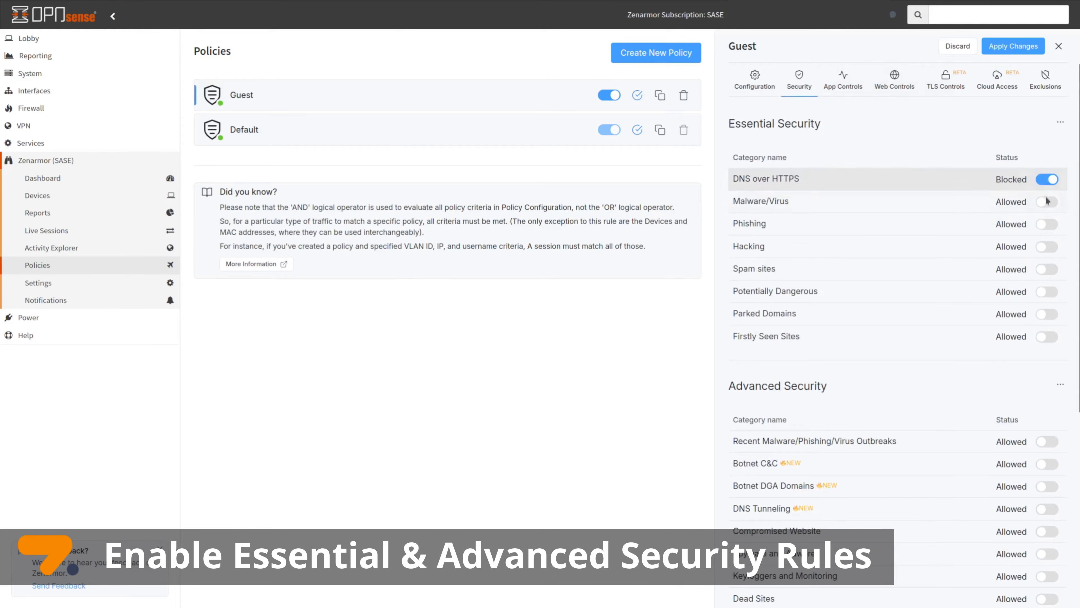
left_click(1048, 202)
left_click(1044, 225)
left_click(1045, 249)
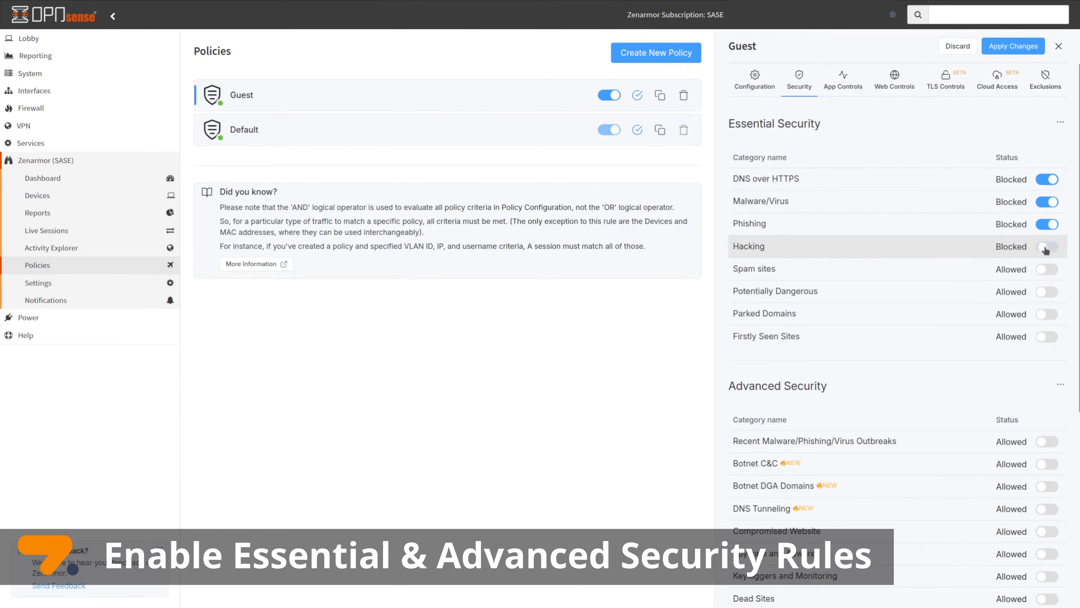
left_click(1045, 270)
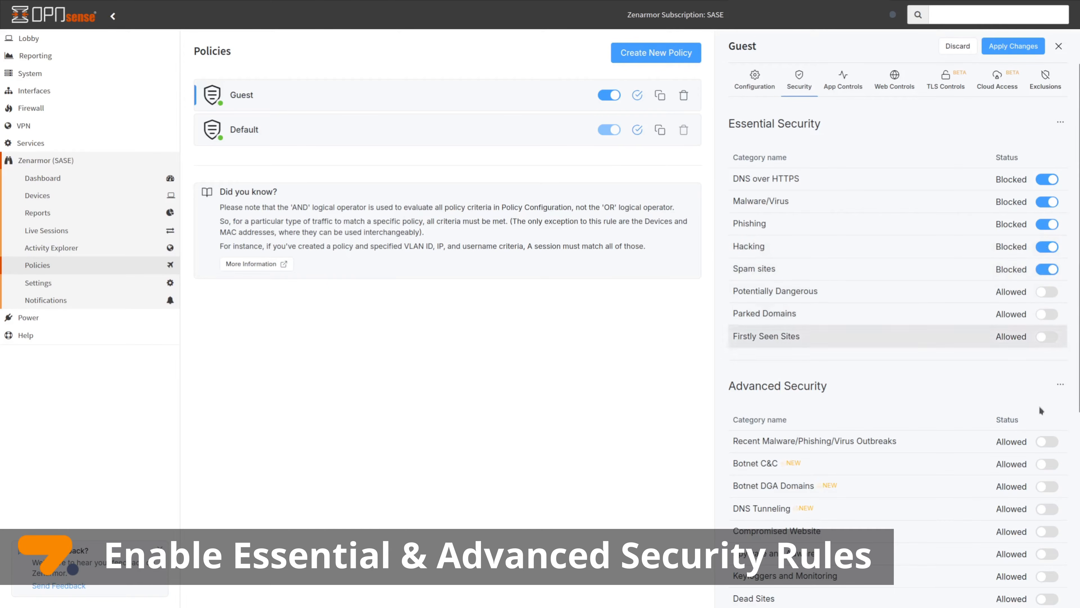
Block Recent Outbreaks, Botnet C&C, Botnet DGA Domains and DNS Tunneling; apply High Control
left_click(1046, 442)
left_click(1045, 465)
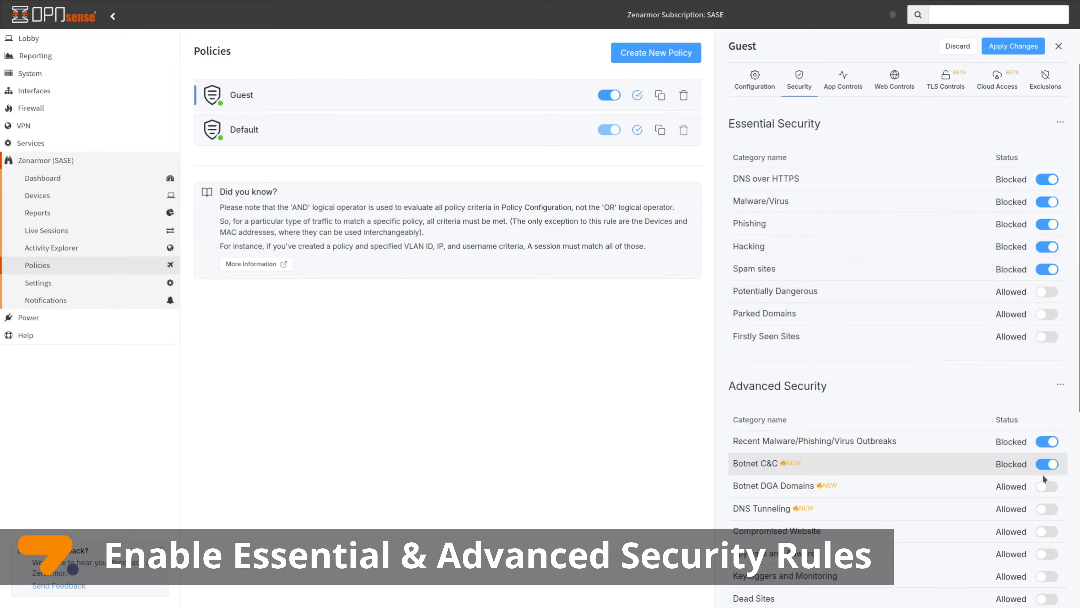
left_click(1046, 486)
left_click(1045, 511)
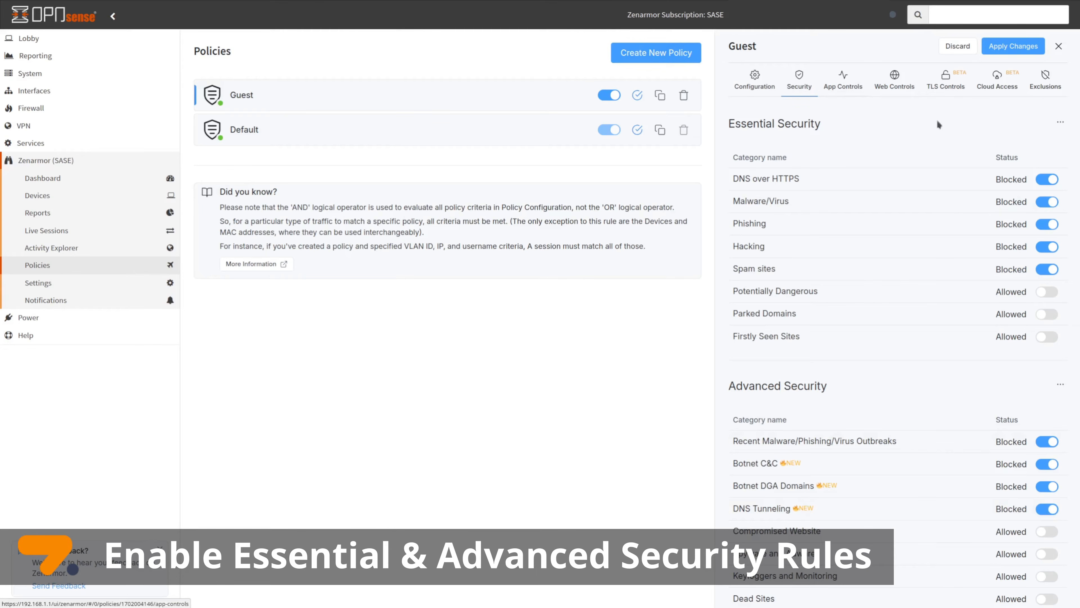
left_click(1062, 122)
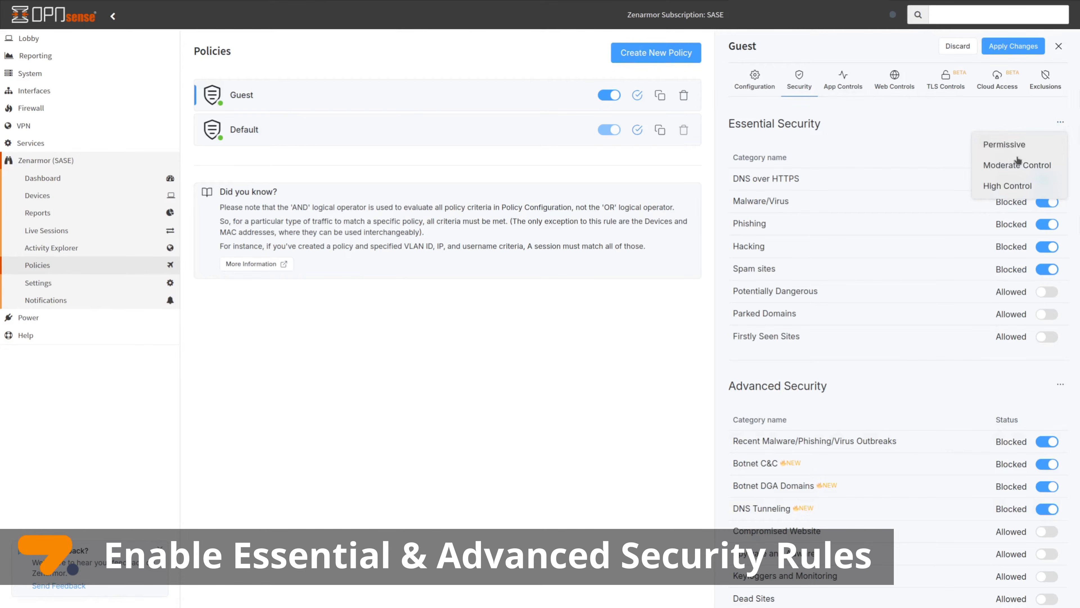
left_click(1007, 186)
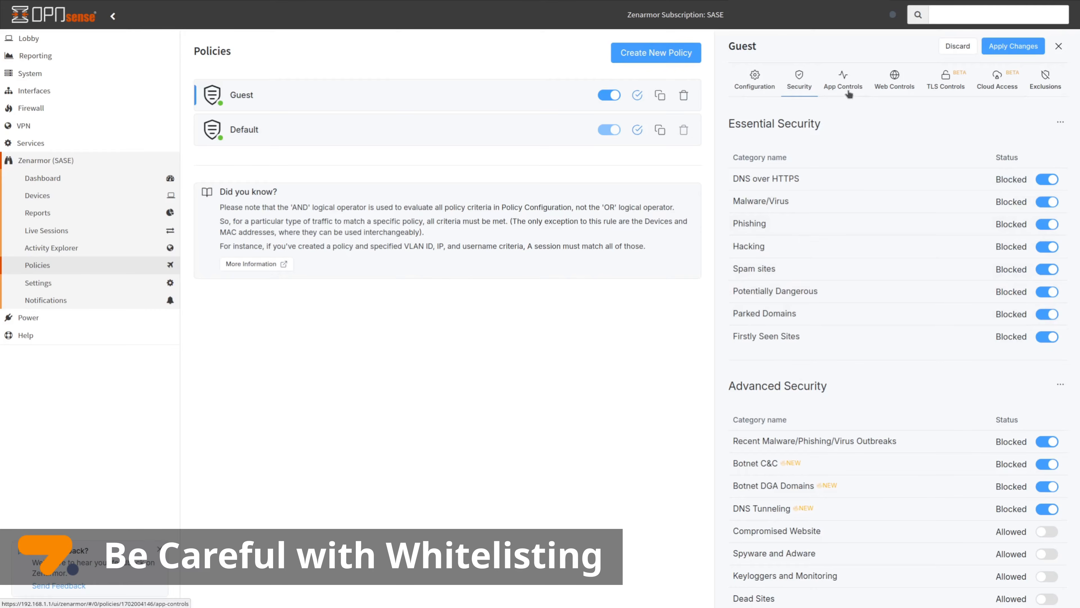
left_click(1054, 82)
Add an exemption for VLAN ID 100 in Exempted VLANs & Networks and submit it
left_click(863, 159)
type("1")
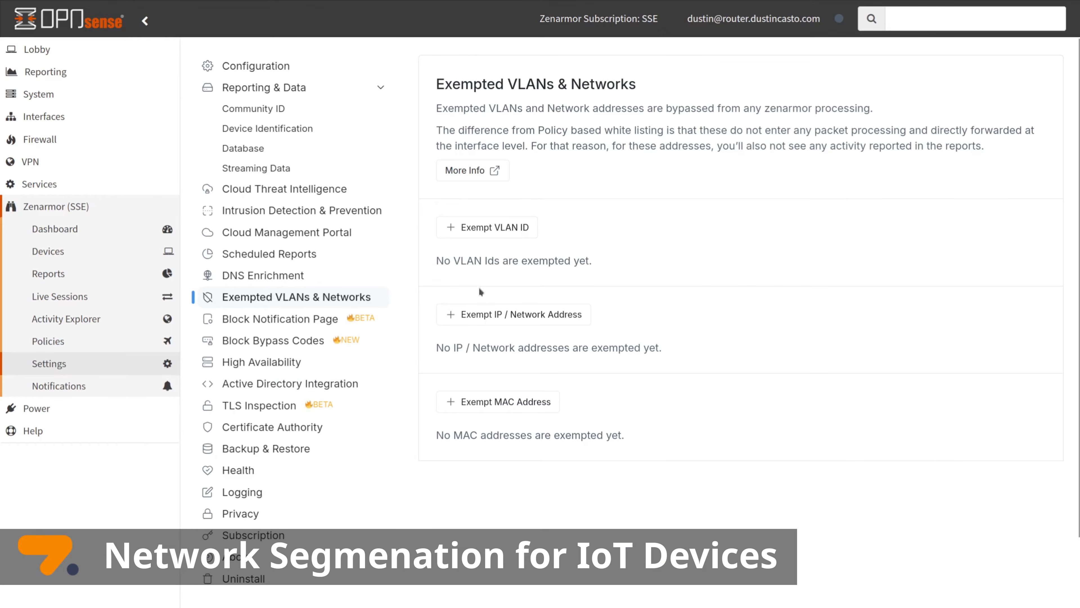
left_click(489, 228)
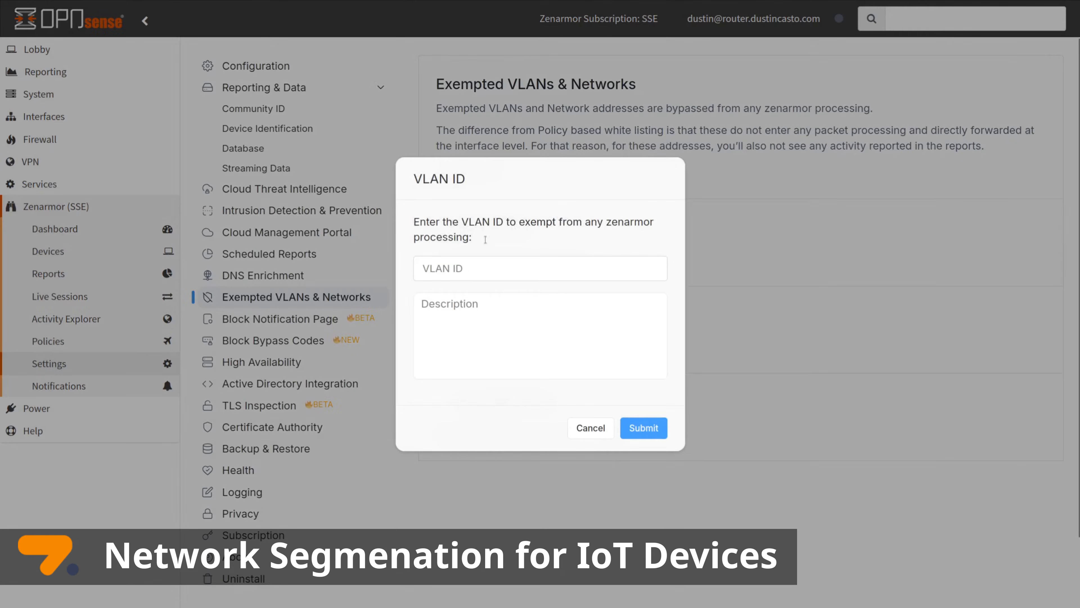
left_click(479, 267)
type("100")
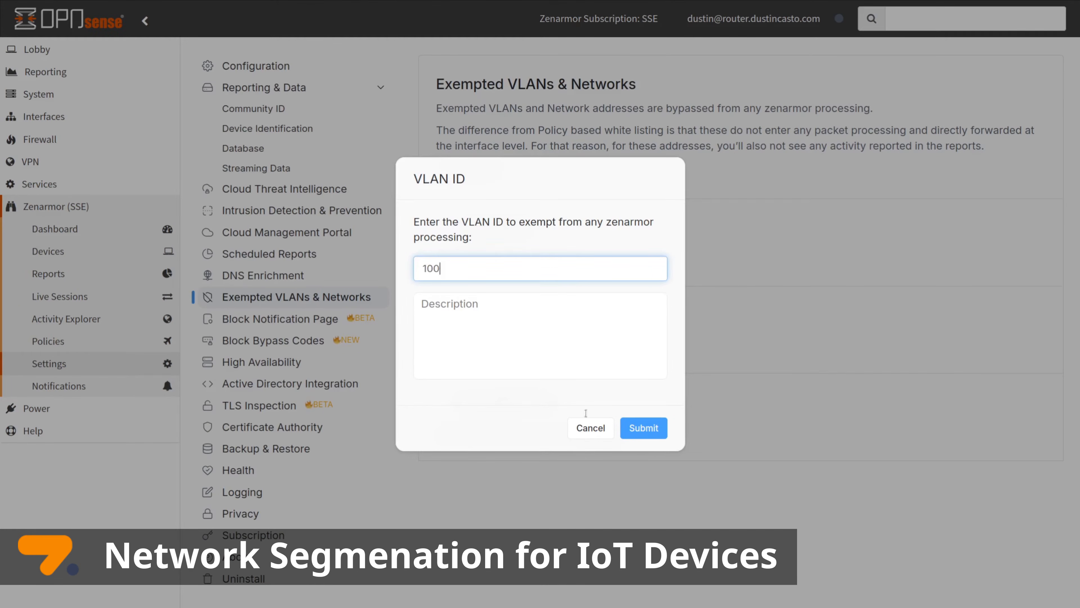
left_click(643, 427)
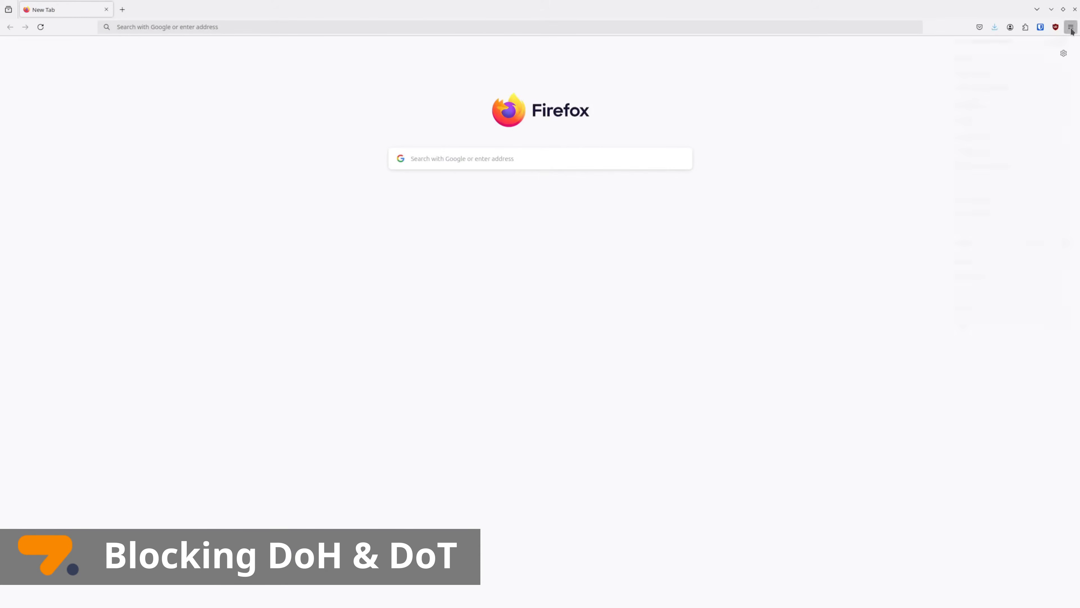
In Firefox Settings under Privacy & Security, set DNS over HTTPS to Off
left_click(1072, 30)
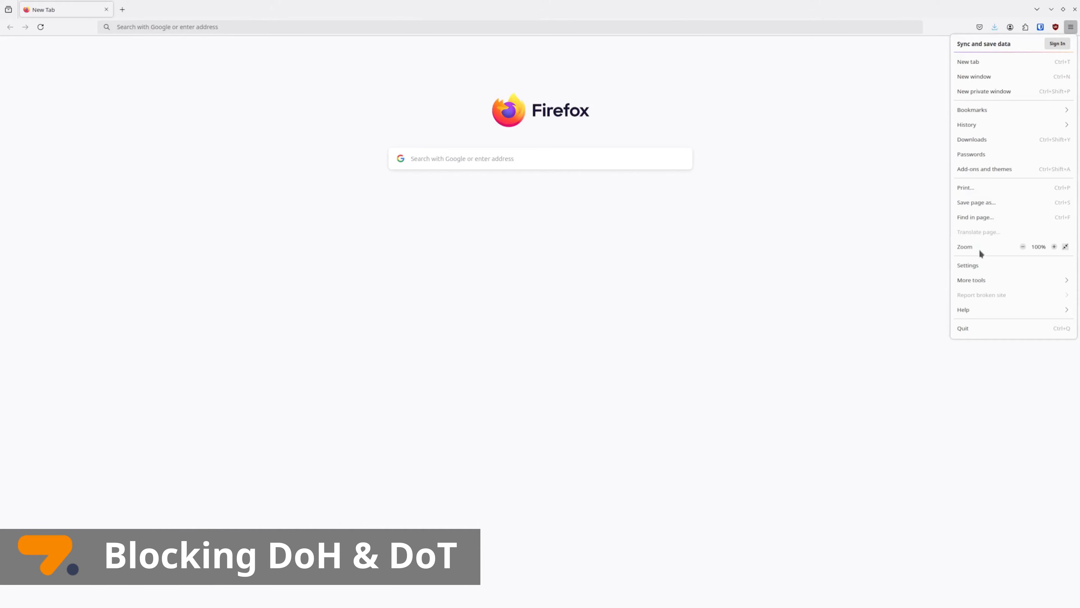
left_click(983, 267)
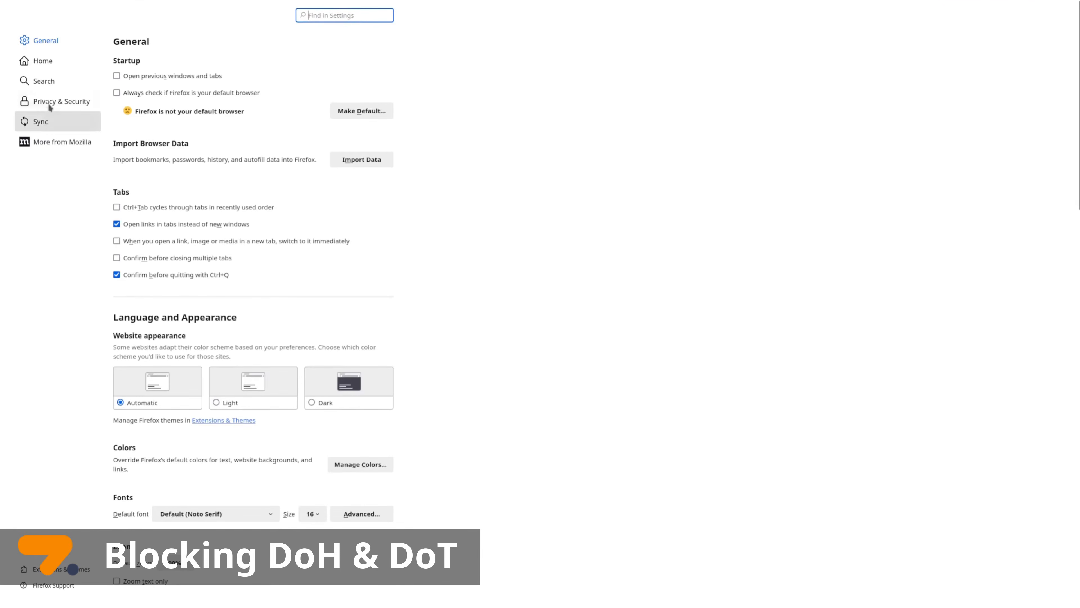
left_click(50, 102)
scroll(291, 385, "down", 15)
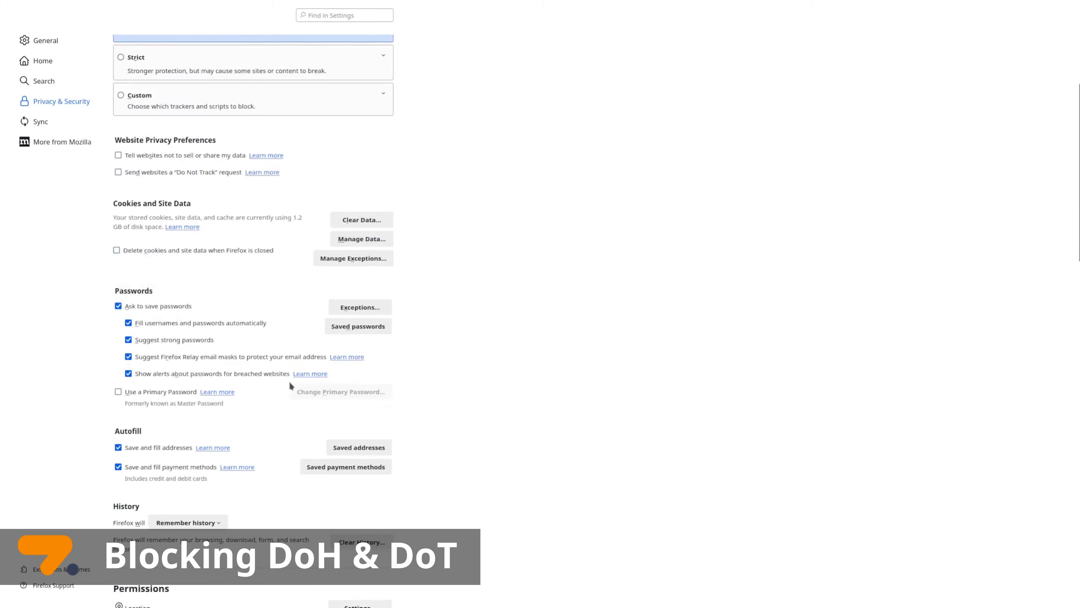
scroll(291, 386, "down", 20)
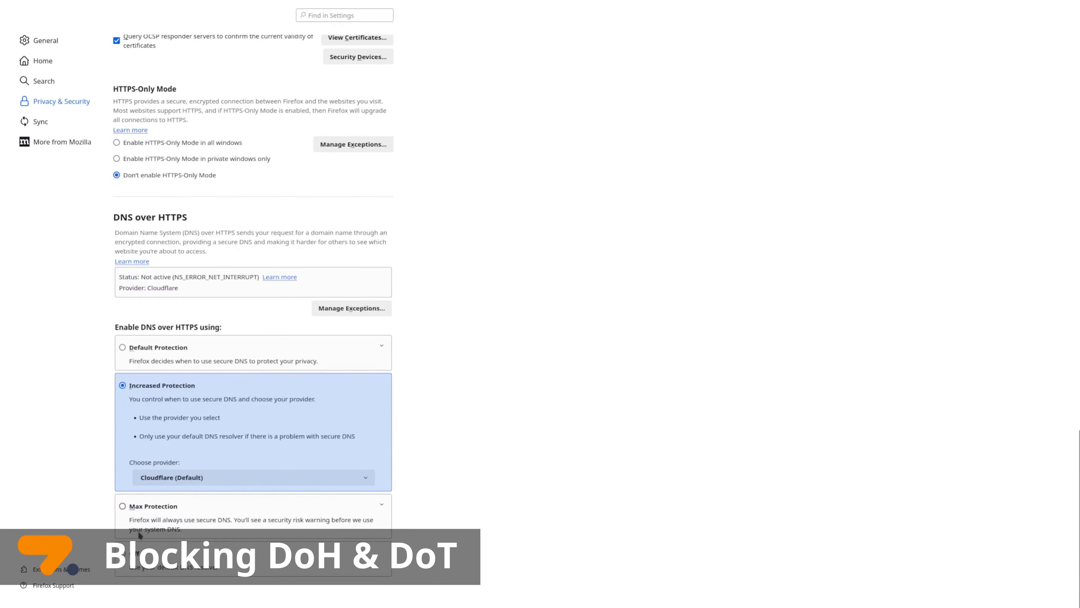
left_click(123, 553)
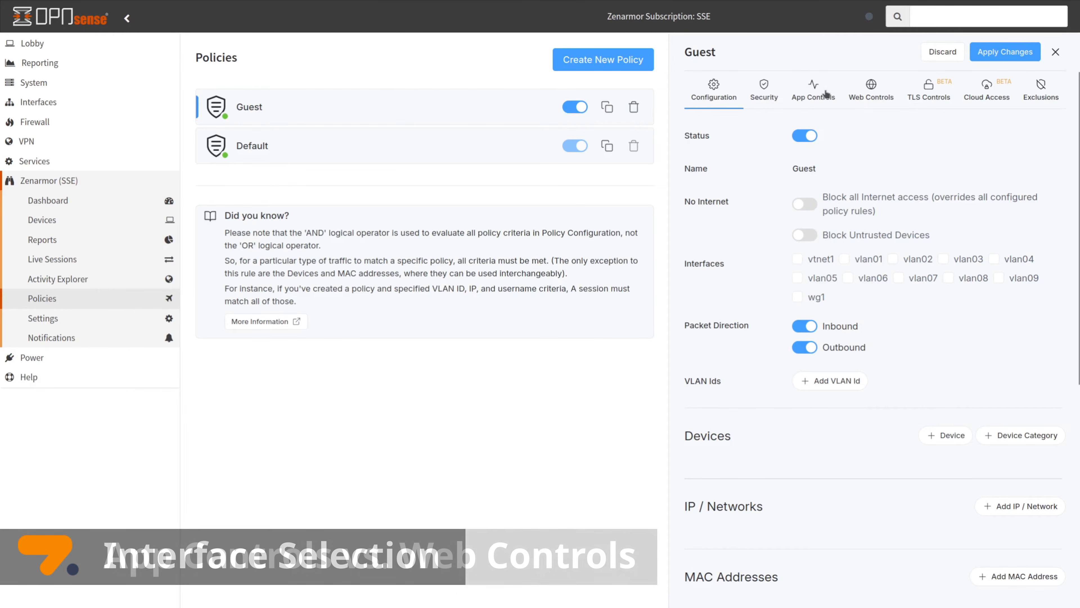
Expand and scroll through the Guest policy's category-based website blocking list
left_click(872, 96)
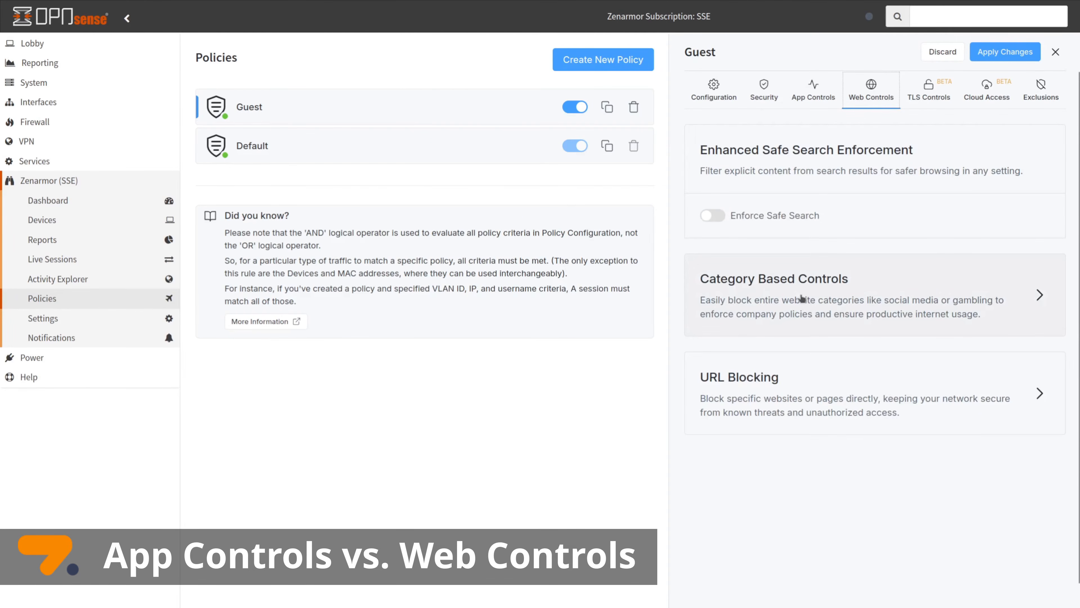
left_click(851, 279)
scroll(876, 511, "down", 2)
scroll(877, 516, "down", 9)
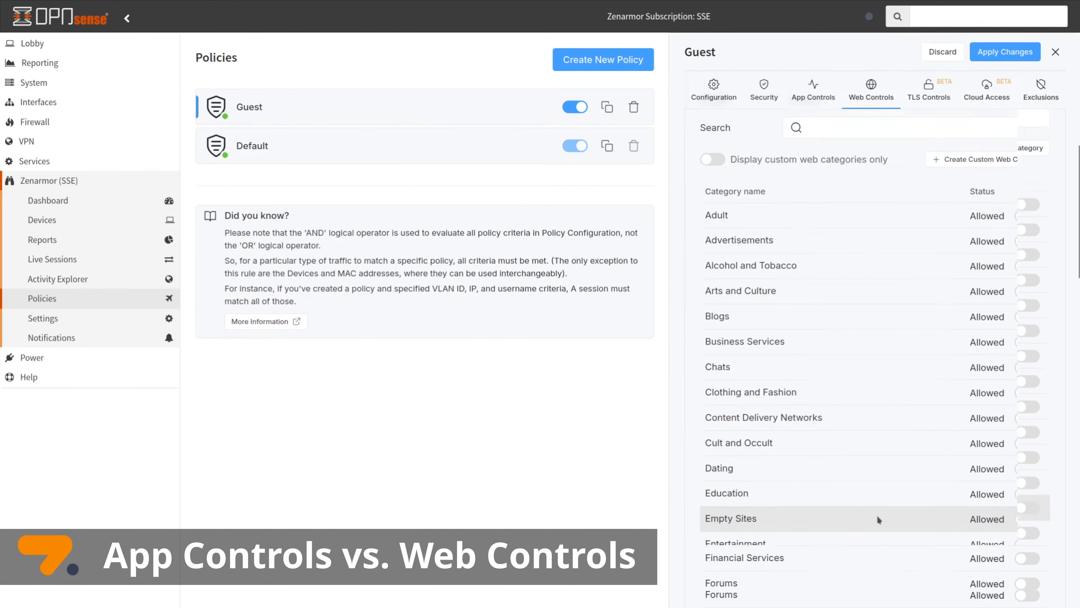
scroll(875, 506, "up", 10)
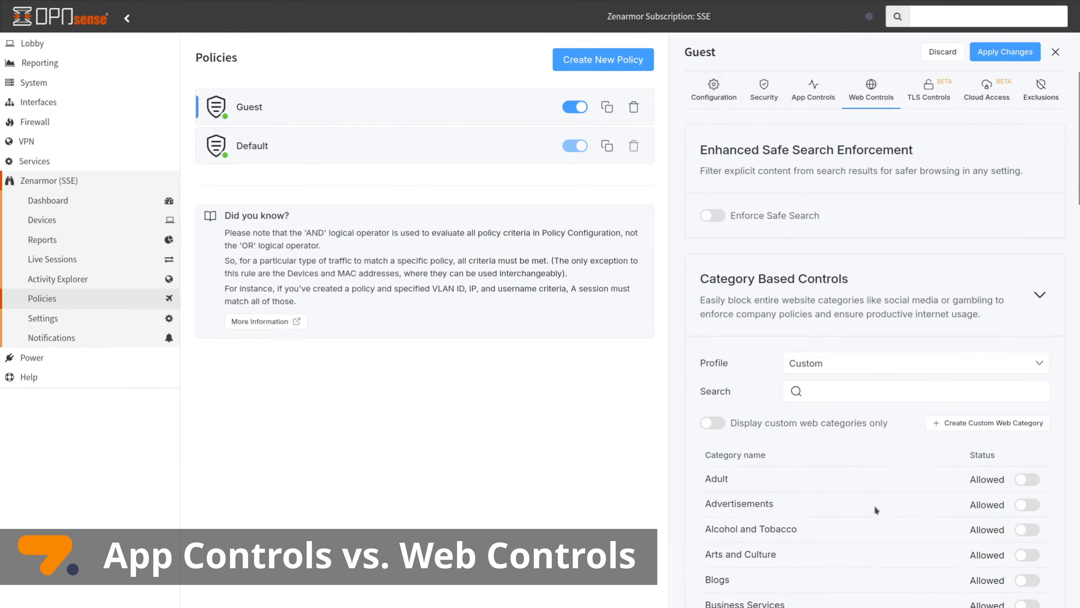
Review the Guest policy's App Controls categories, then bring up its TLS Controls
left_click(820, 88)
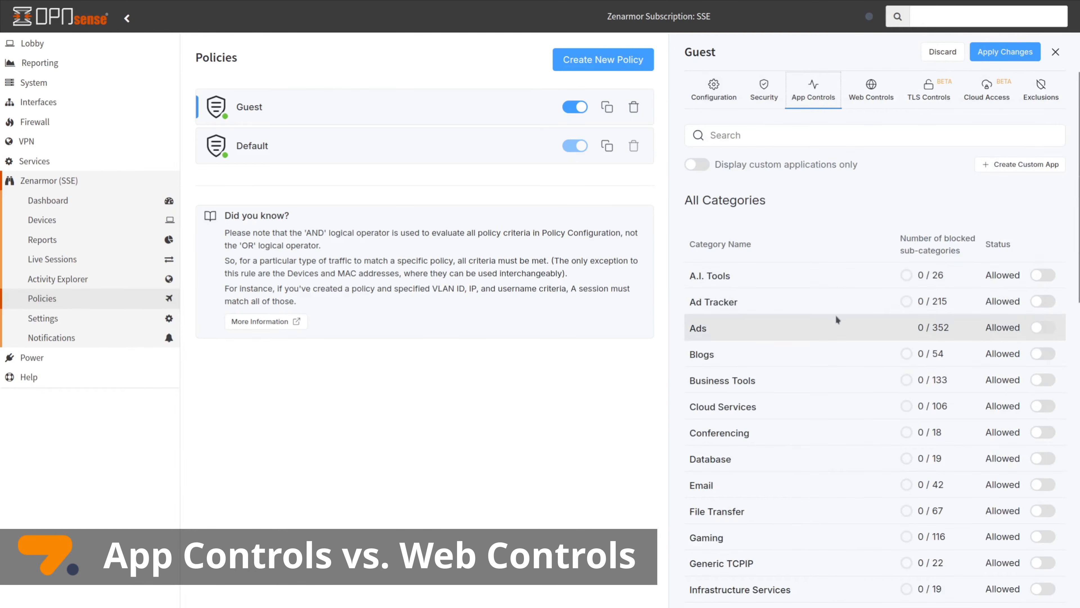
scroll(835, 319, "down", 5)
scroll(835, 313, "down", 6)
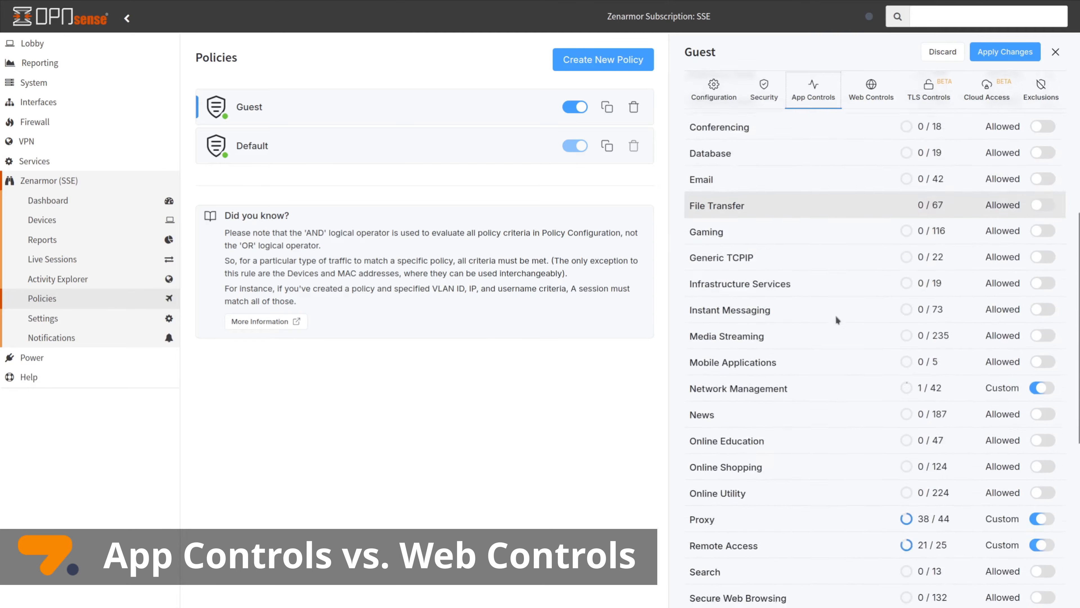
scroll(836, 320, "down", 2)
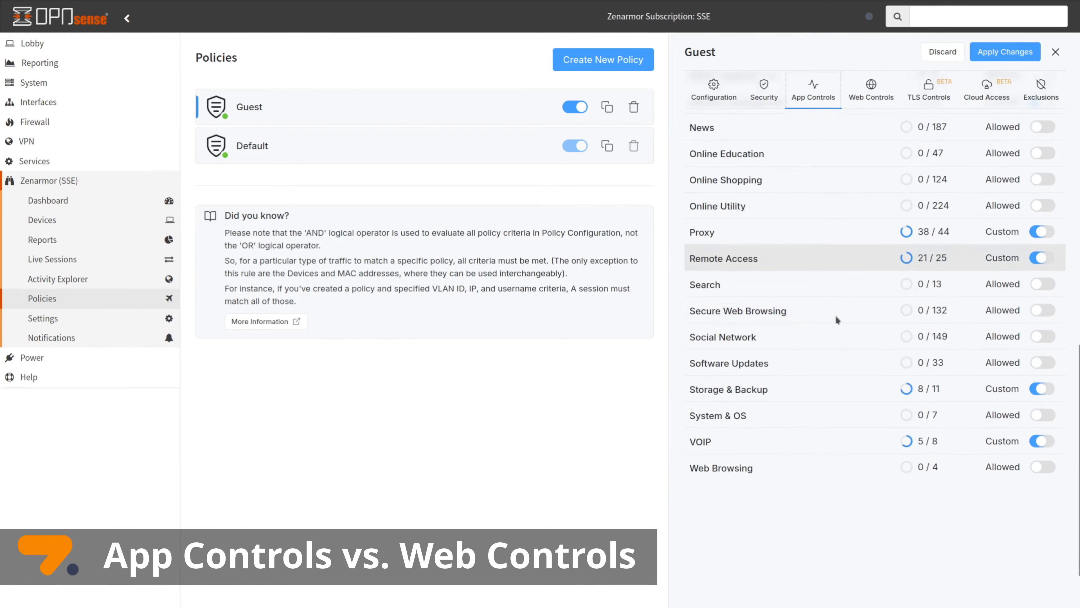
left_click(930, 94)
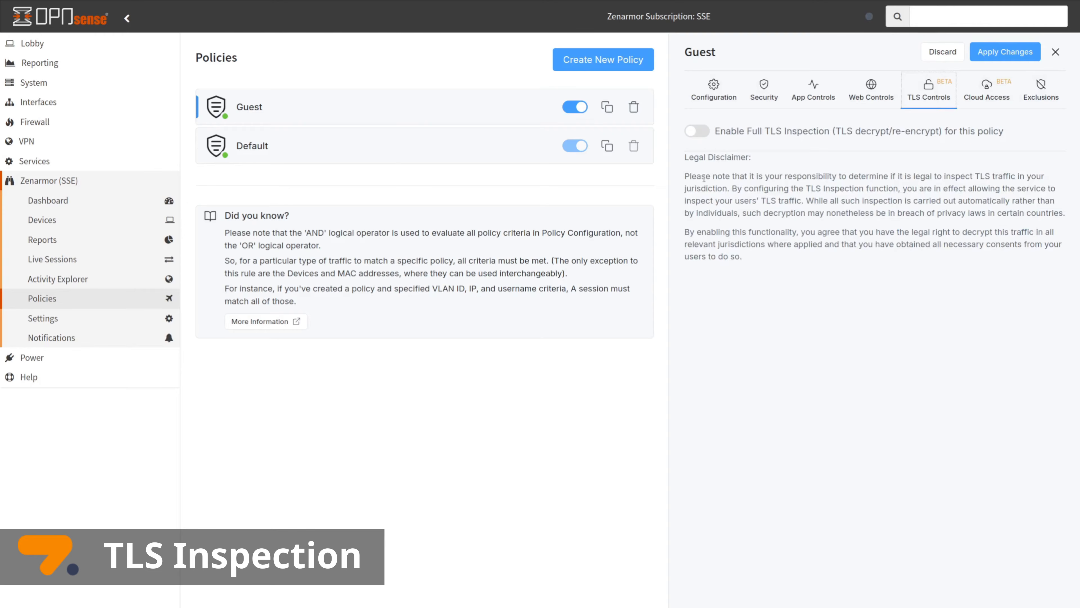
Highlight the Legal Disclaimer heading and part of its text, then clear the selection
left_click_drag(686, 157, 752, 157)
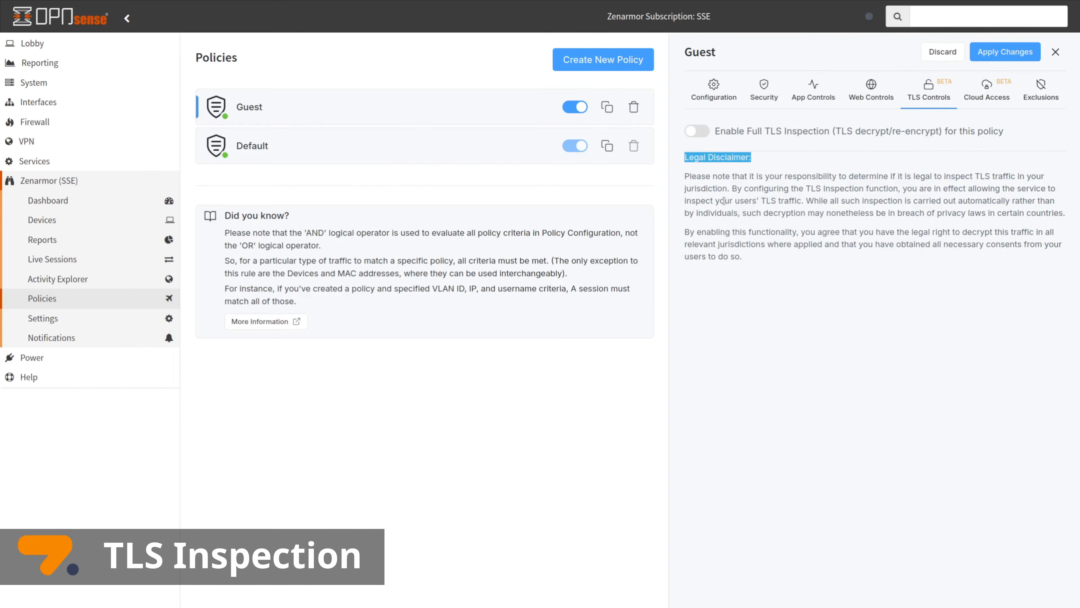
left_click_drag(720, 201, 967, 229)
left_click(925, 295)
Enable Full TLS Inspection for the Guest policy and scroll its Do not Inspect categories
left_click(697, 131)
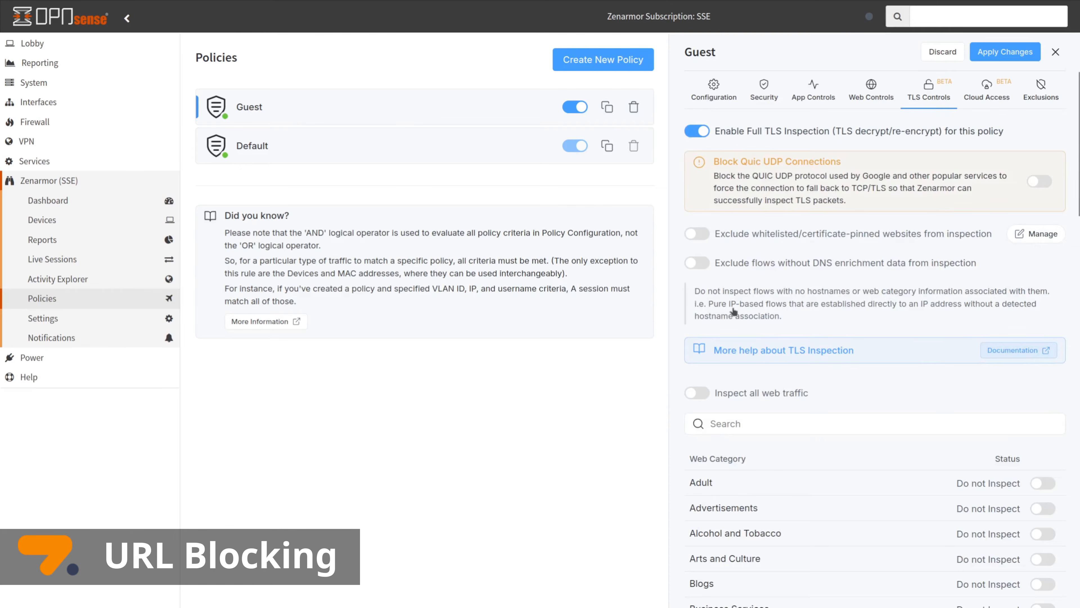
scroll(779, 374, "down", 9)
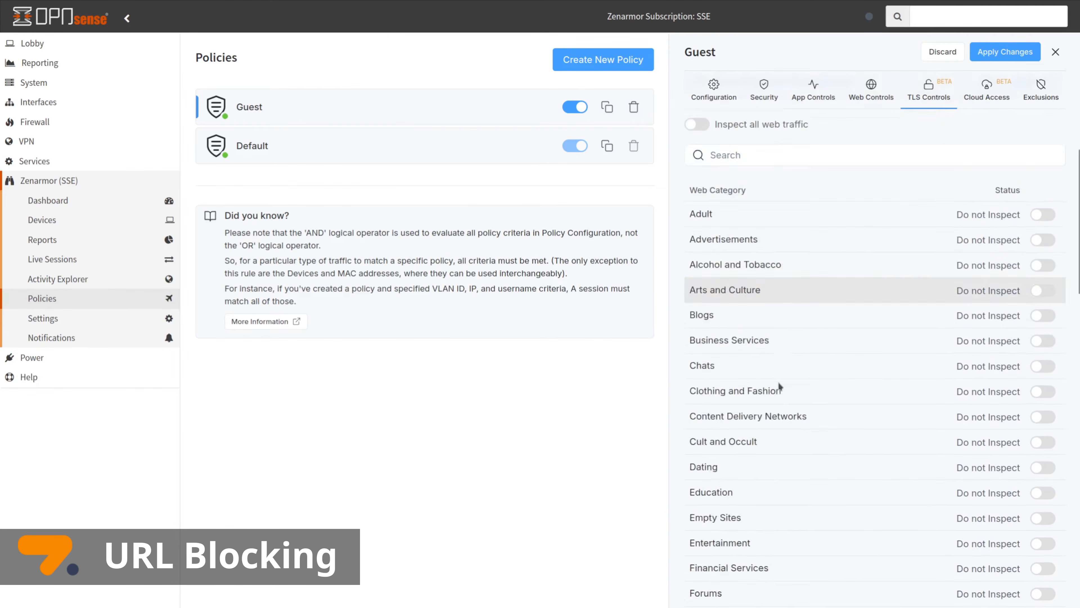
scroll(782, 389, "down", 15)
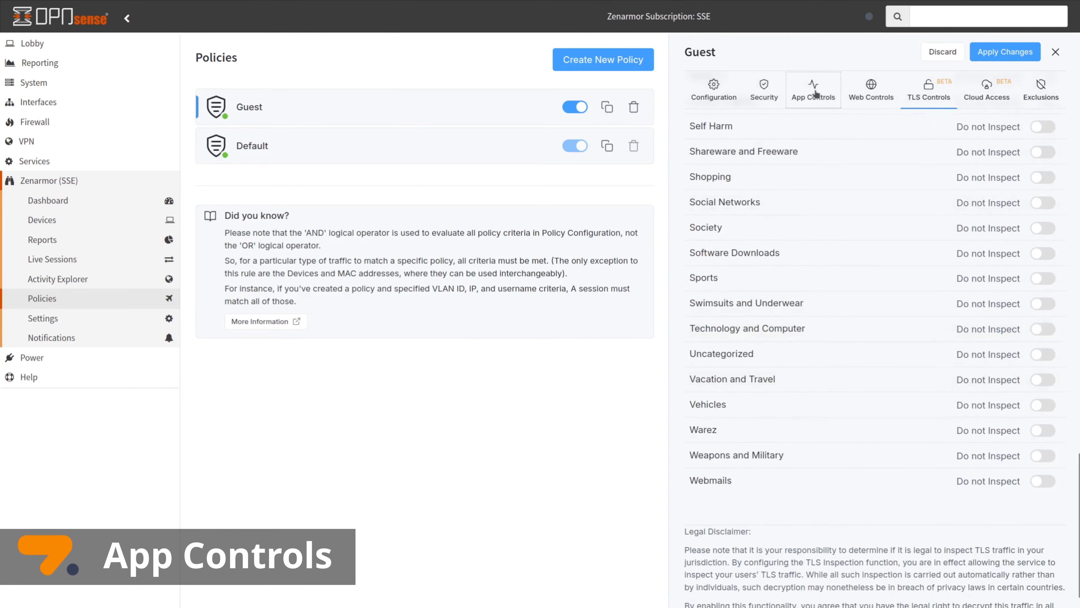
Turn on 'Block all Internet access' in the Guest policy's Configuration and confirm the warning
left_click(815, 91)
scroll(818, 391, "up", 10)
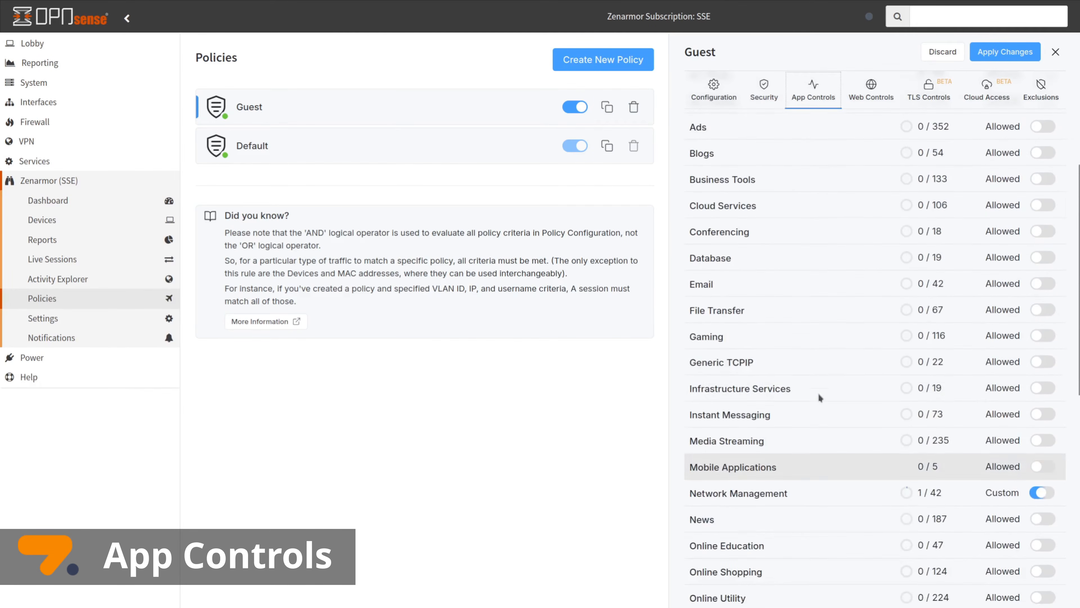
scroll(818, 391, "down", 5)
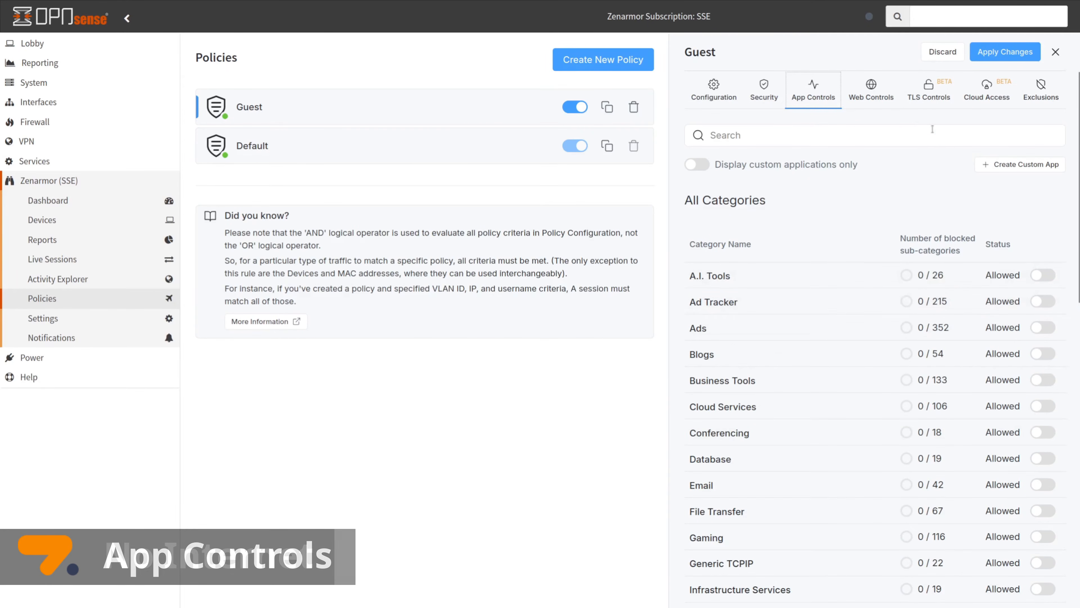
left_click(726, 104)
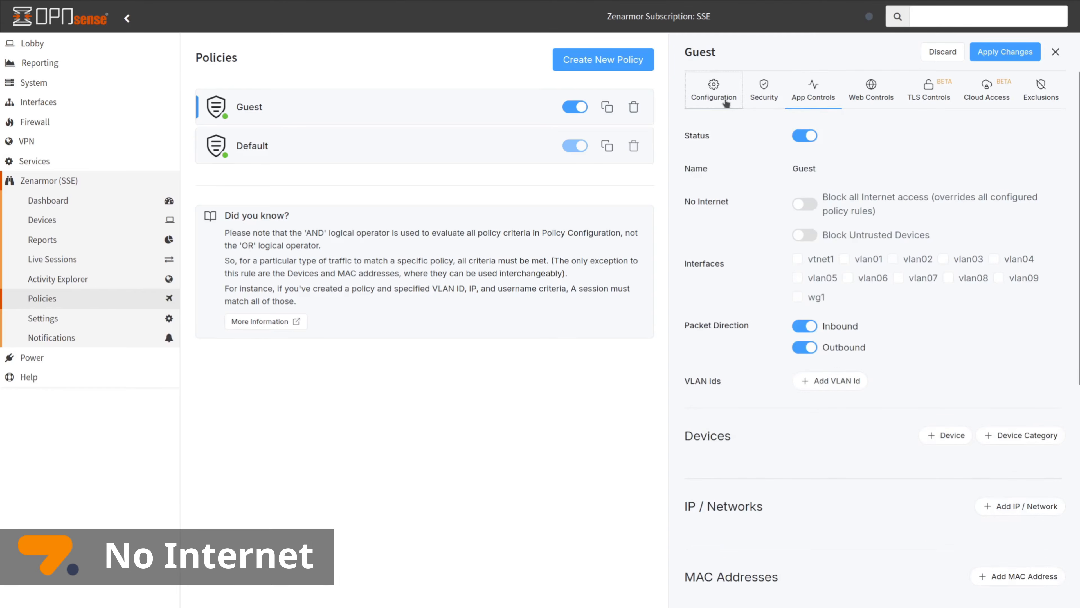
left_click(804, 205)
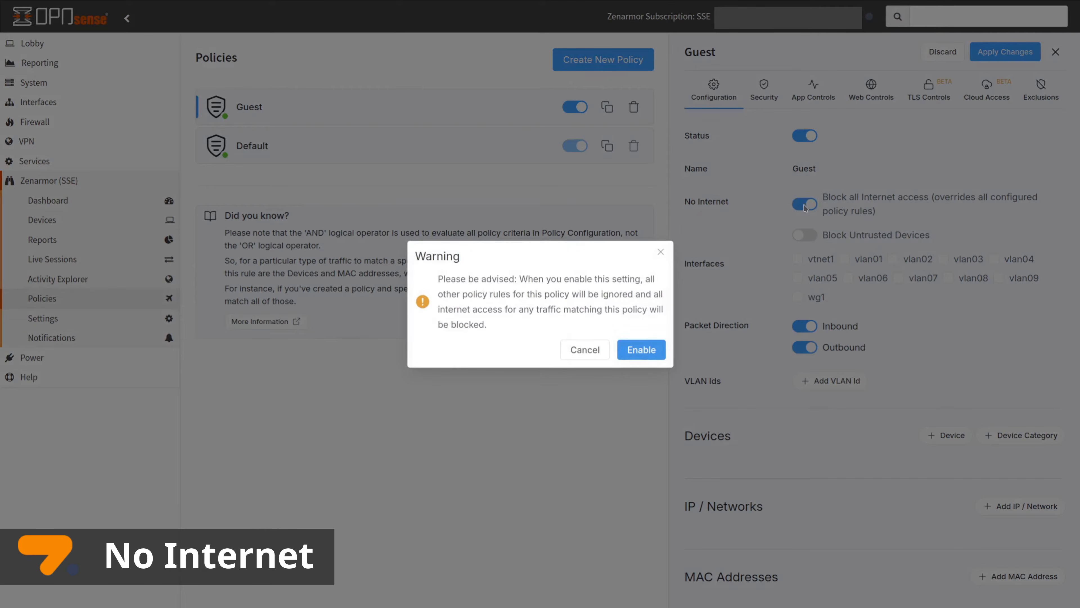
left_click(641, 349)
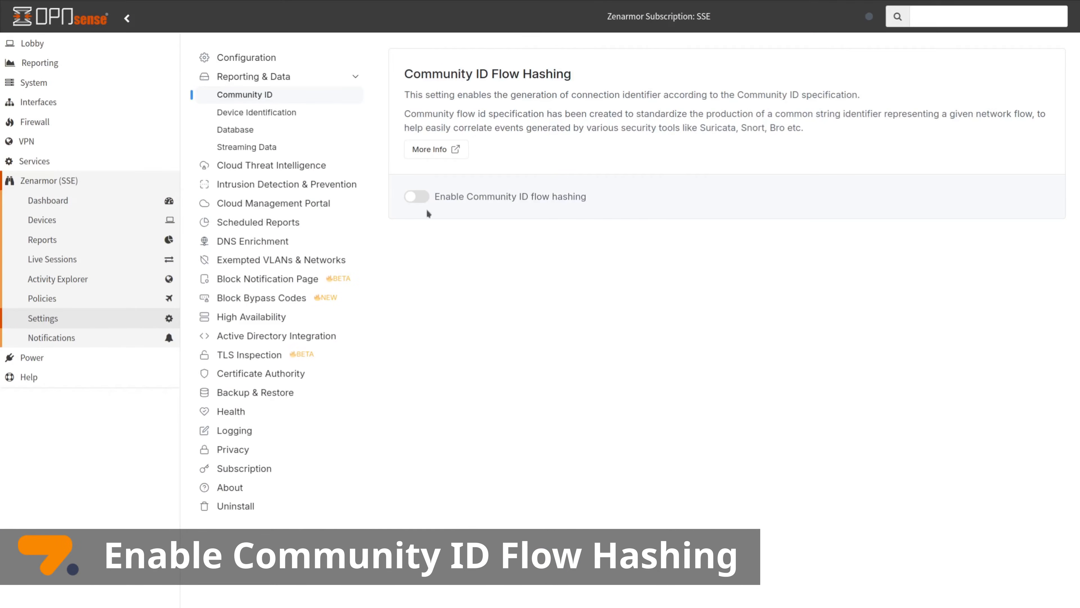
Switch on Community ID flow hashing and scroll to check the Community ID column
left_click(424, 196)
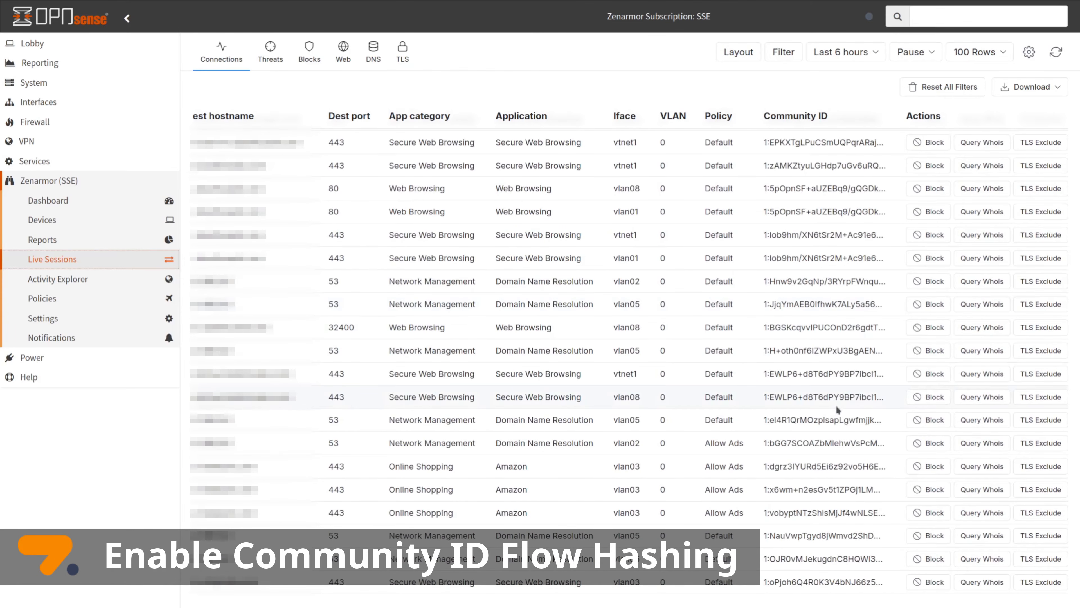
scroll(836, 405, "down", 20)
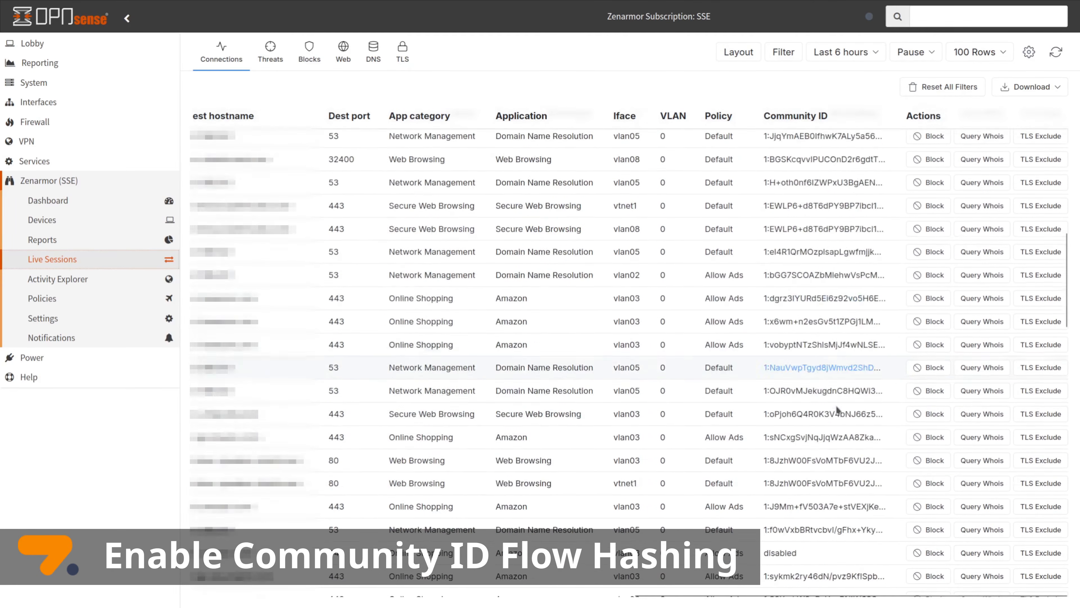
scroll(836, 409, "down", 10)
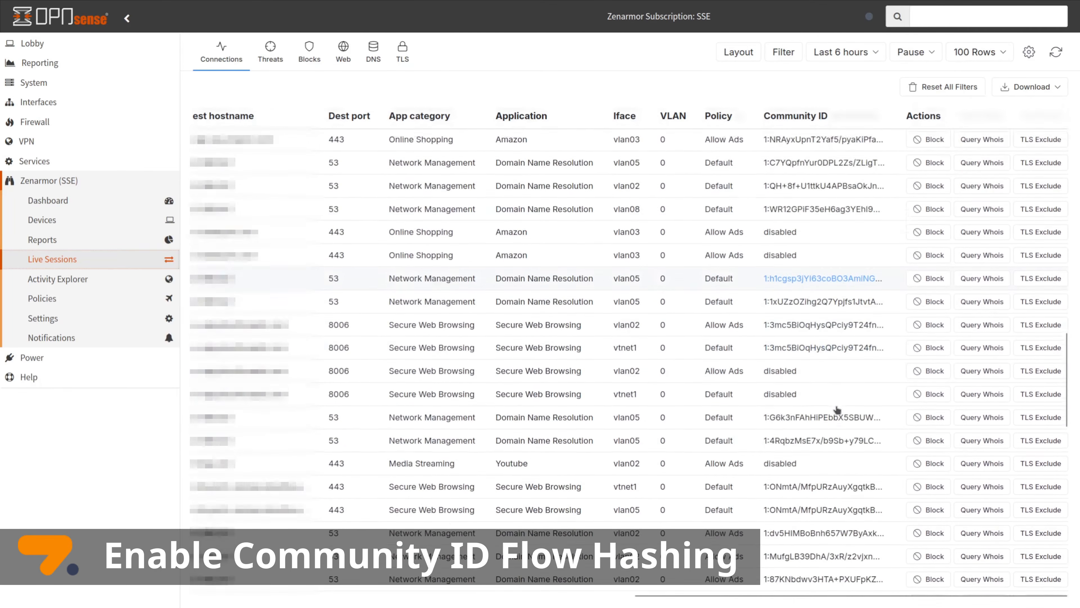
scroll(837, 410, "down", 1)
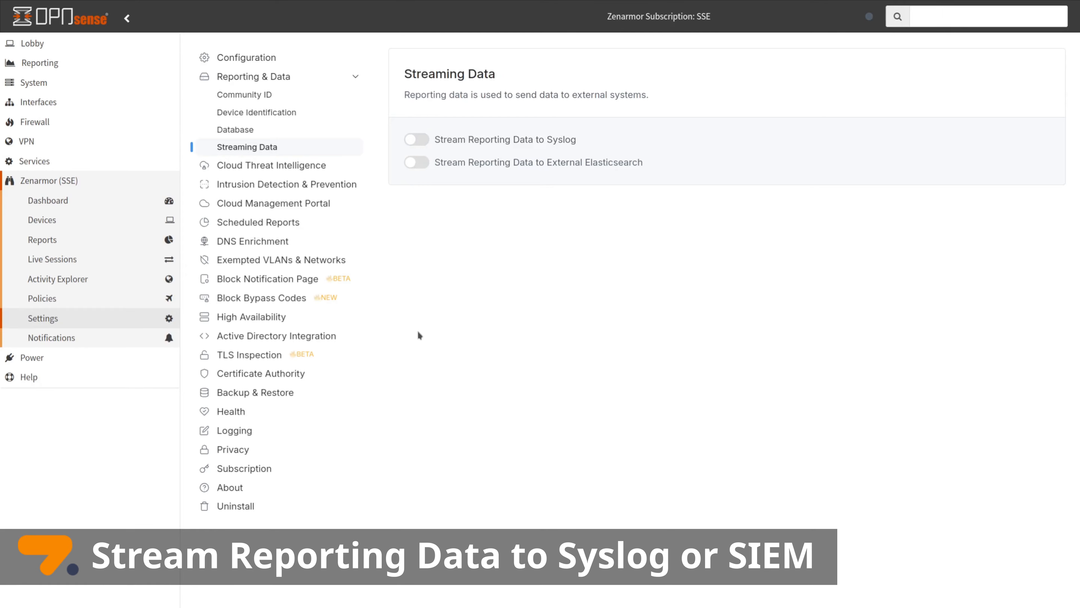
Stream reporting data to syslog at 192.168.2.23, port 514 UDP, with Connections and Web indexes
left_click(415, 140)
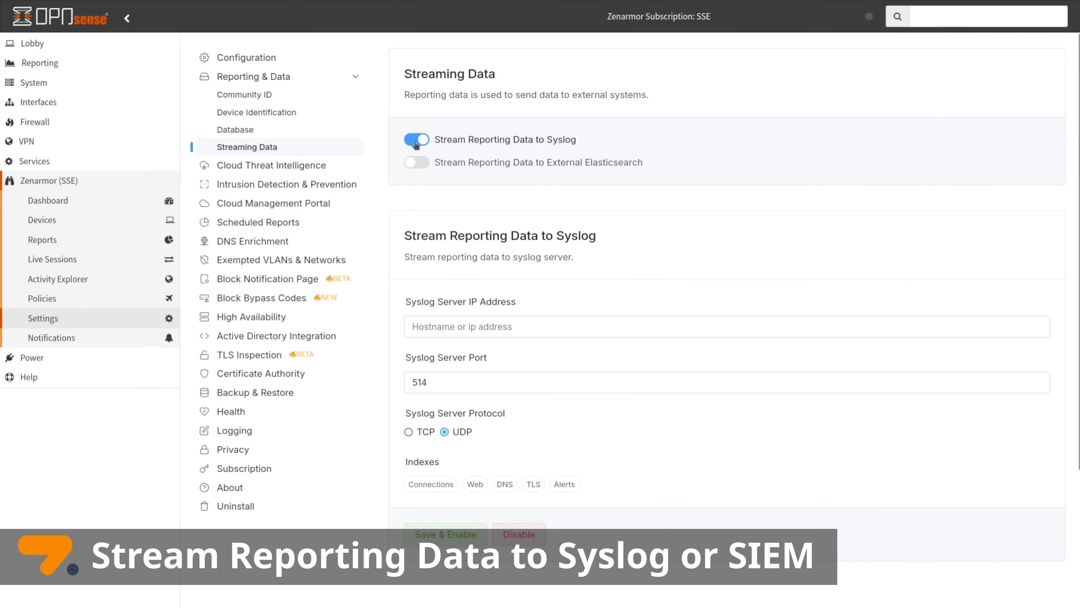
left_click(436, 327)
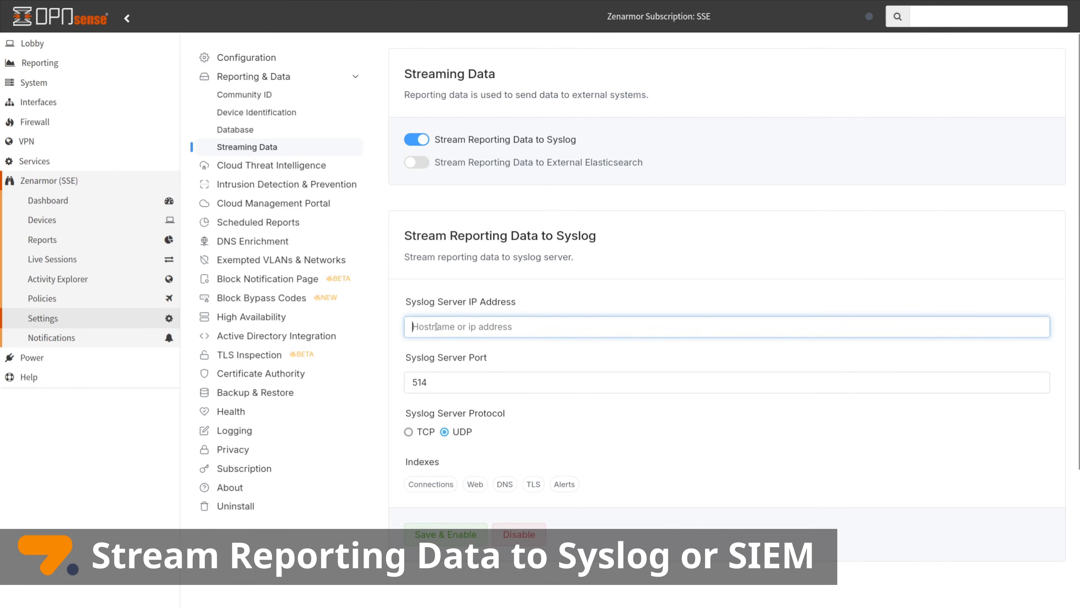
type("192.168.2.23")
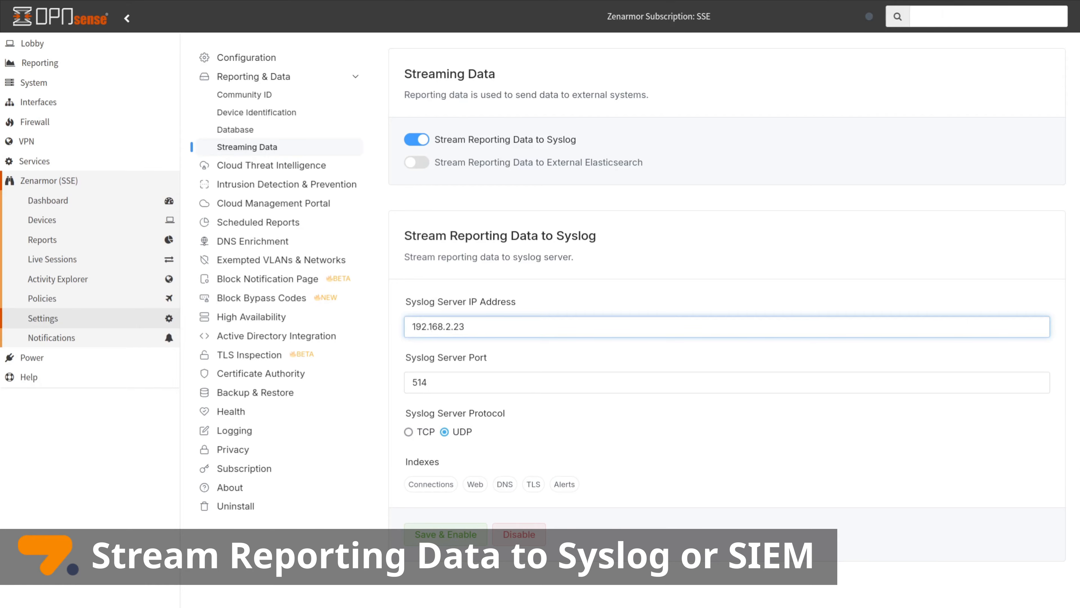
left_click(436, 382)
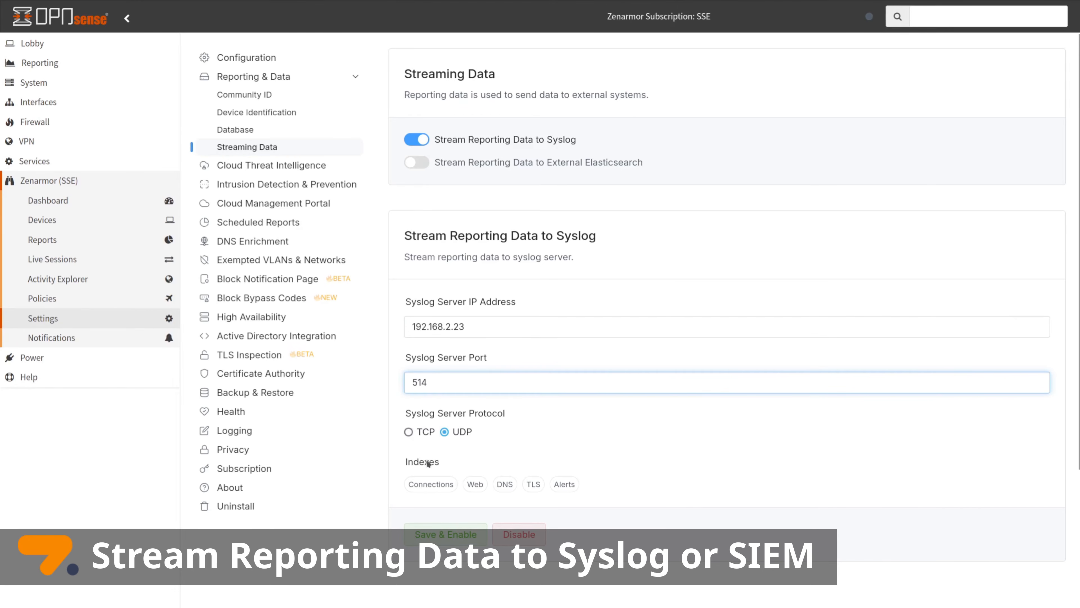
left_click(434, 487)
left_click(476, 484)
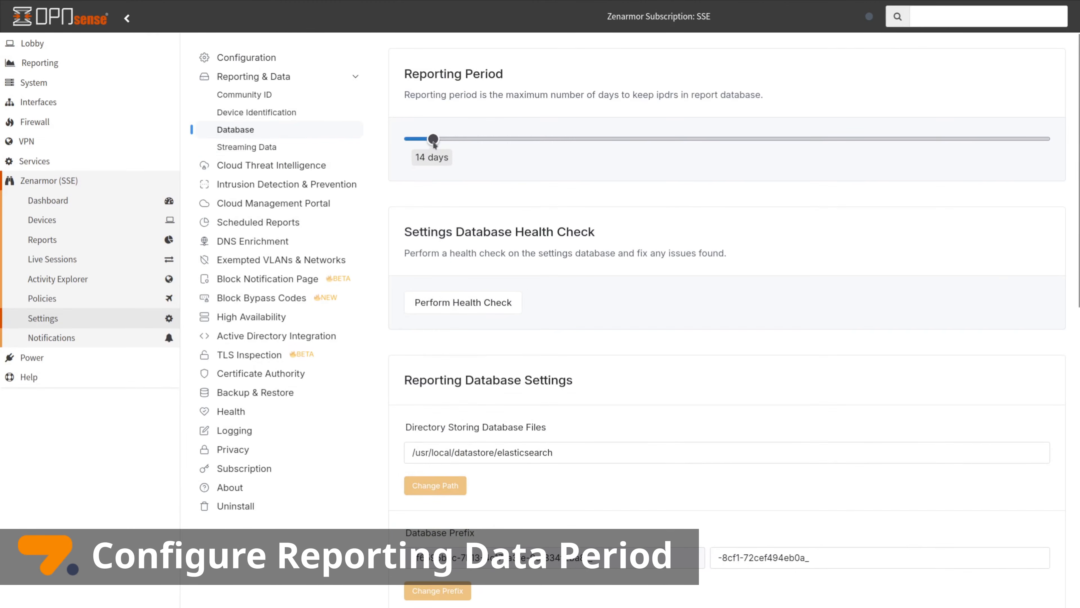
left_click_drag(434, 143, 466, 148)
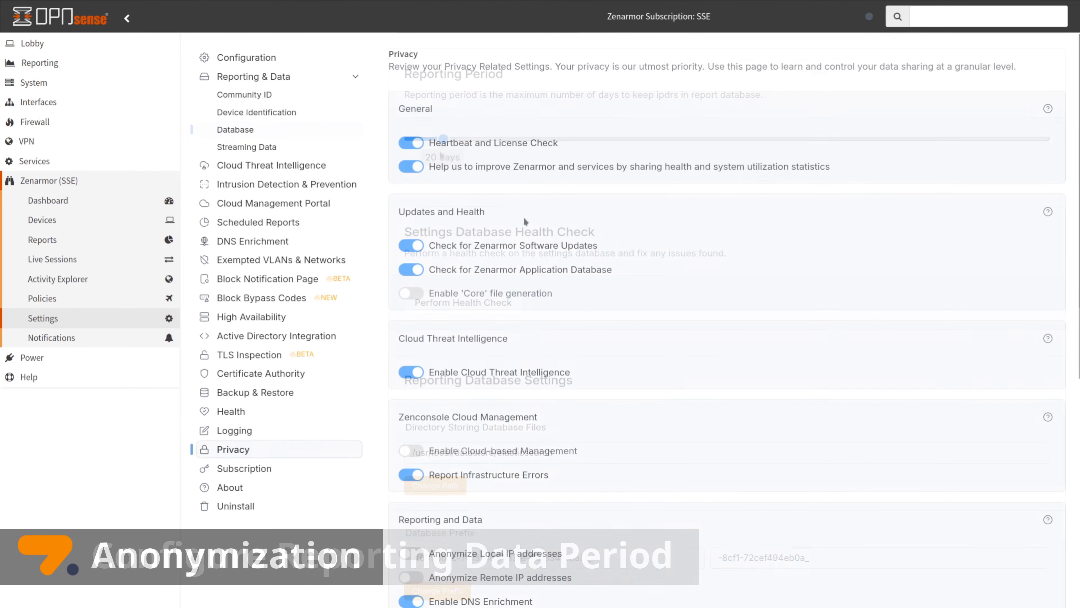
Toggle local and remote IP anonymization on then back off, and re-enable DNS enrichment
scroll(558, 273, "down", 8)
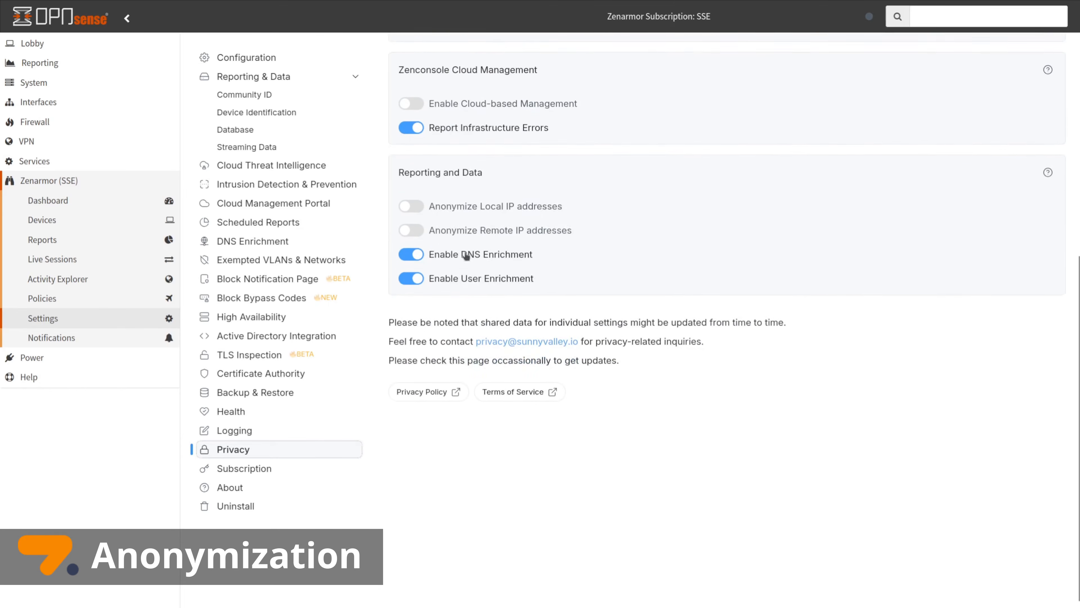
left_click(411, 198)
left_click(416, 219)
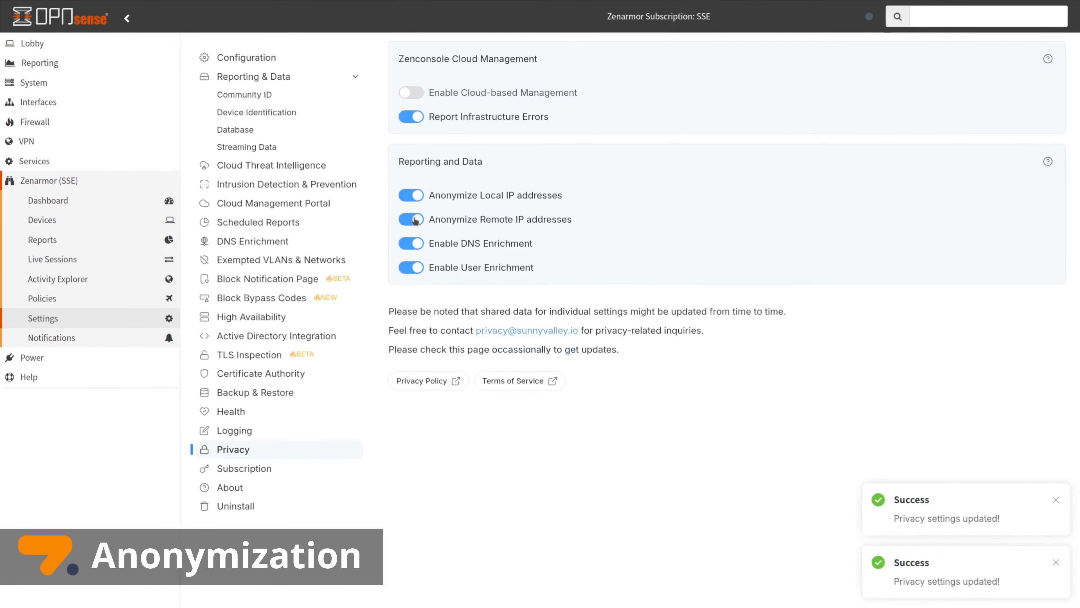
left_click(415, 219)
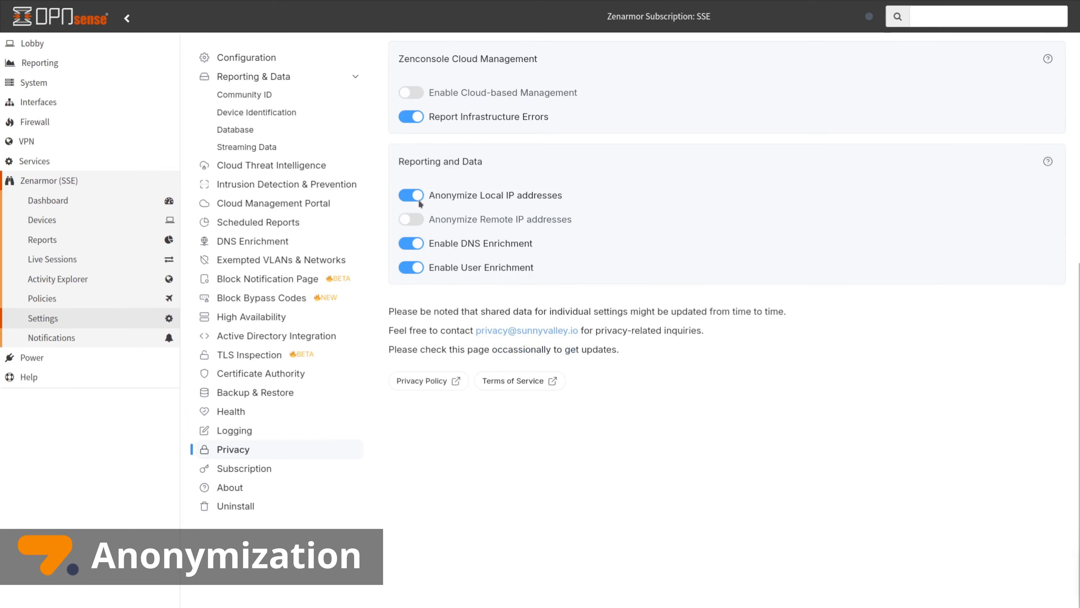
left_click(418, 200)
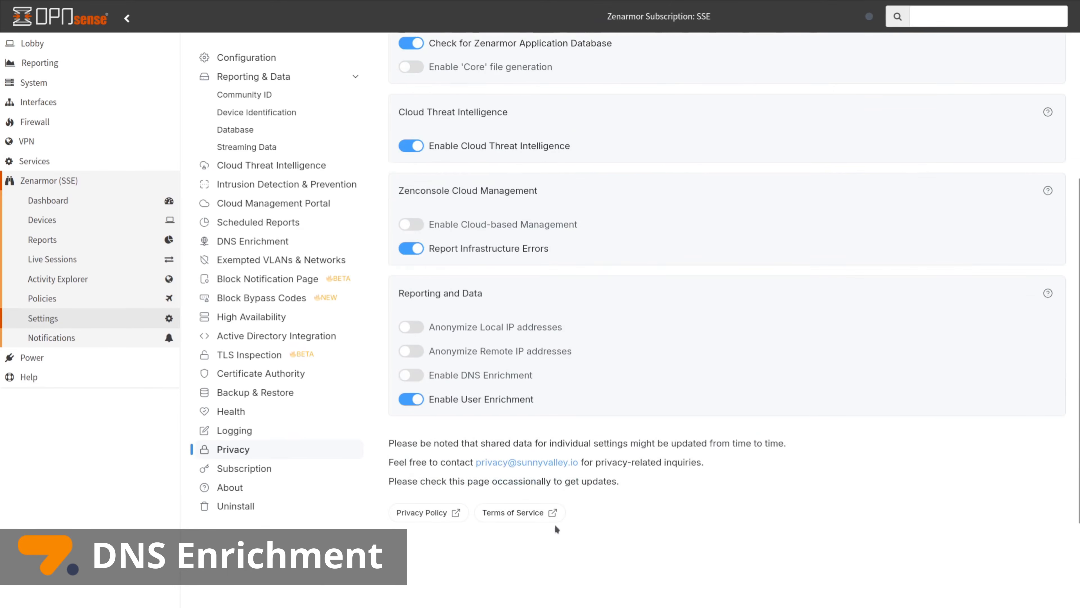
scroll(555, 553, "down", 3)
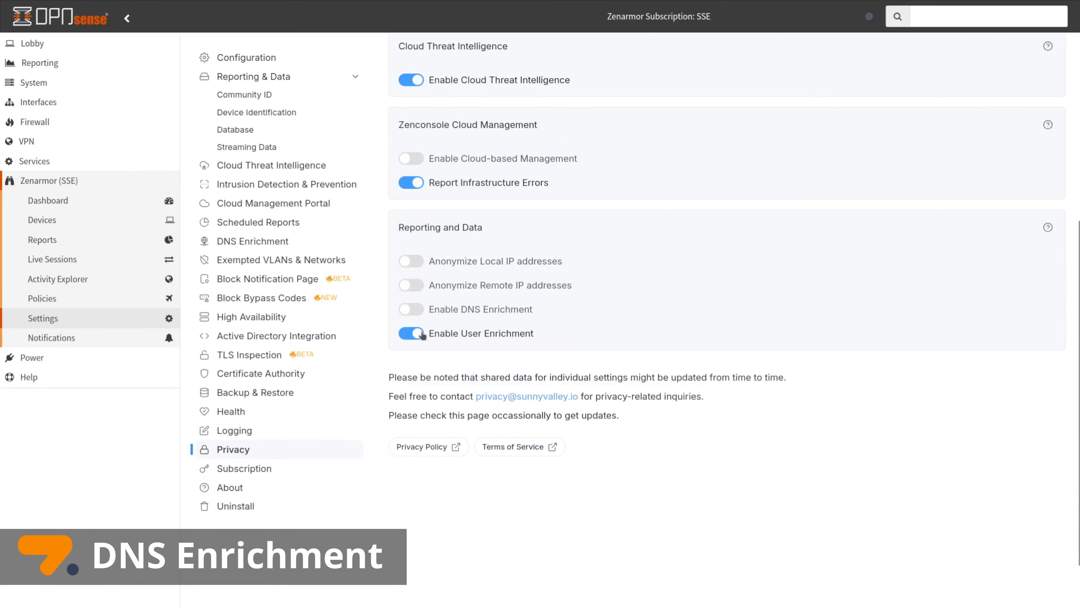
left_click(413, 311)
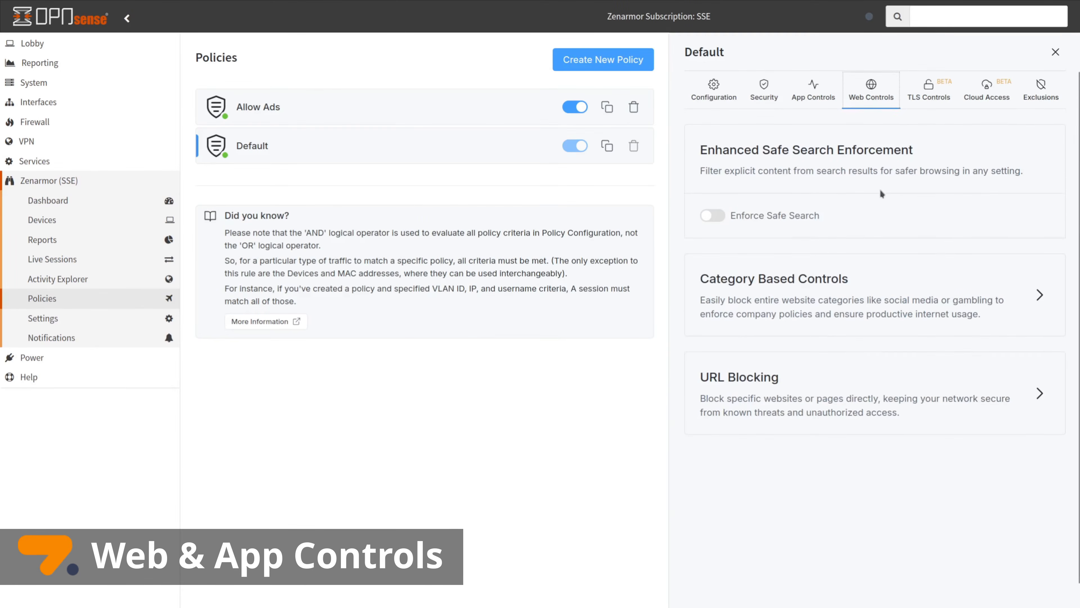
Expand the Default policy's category-based web controls and scroll through its web and app categories
scroll(881, 190, "down", 1)
left_click(859, 253)
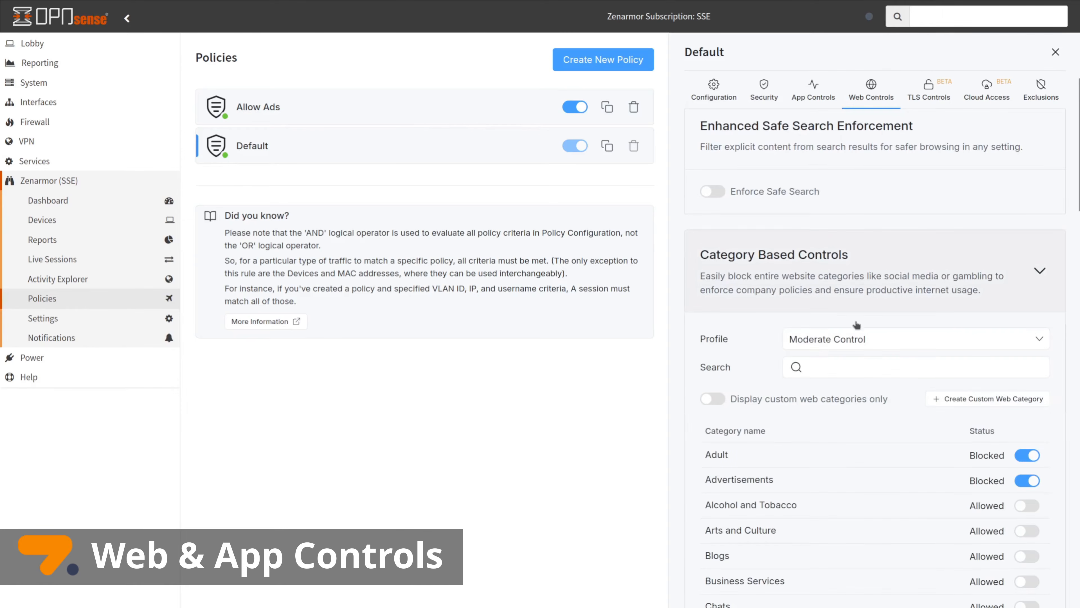
scroll(862, 404, "down", 5)
scroll(862, 404, "down", 5)
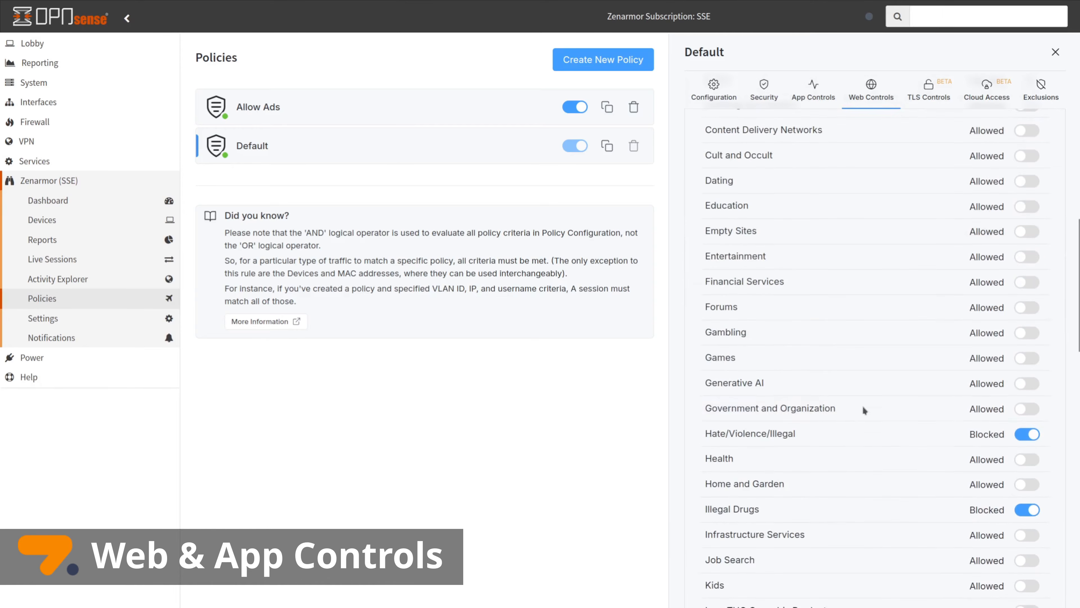
scroll(862, 404, "down", 7)
scroll(862, 403, "down", 3)
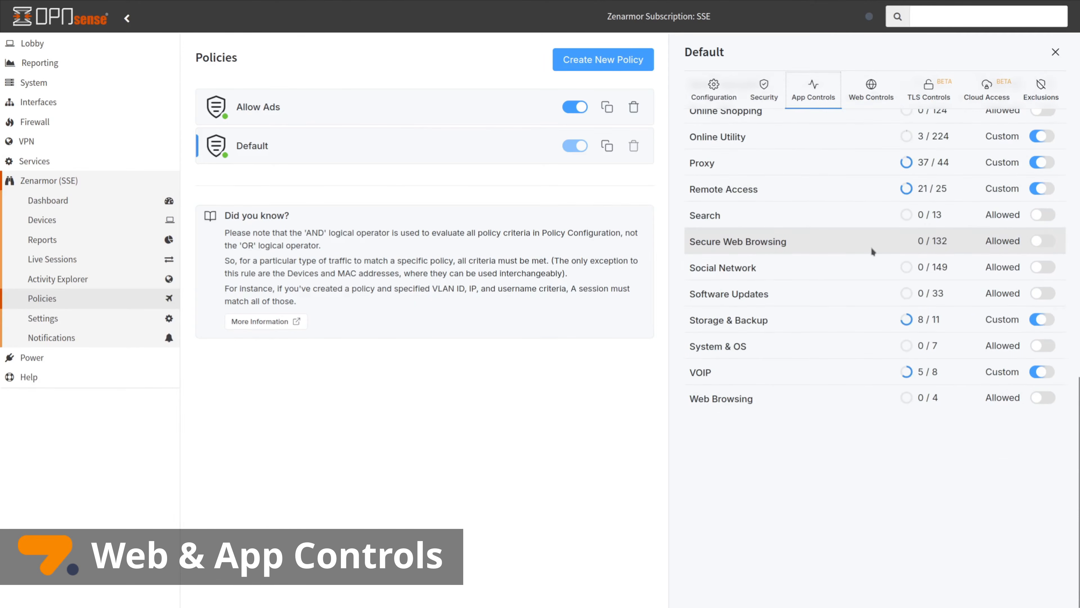
scroll(869, 262, "up", 15)
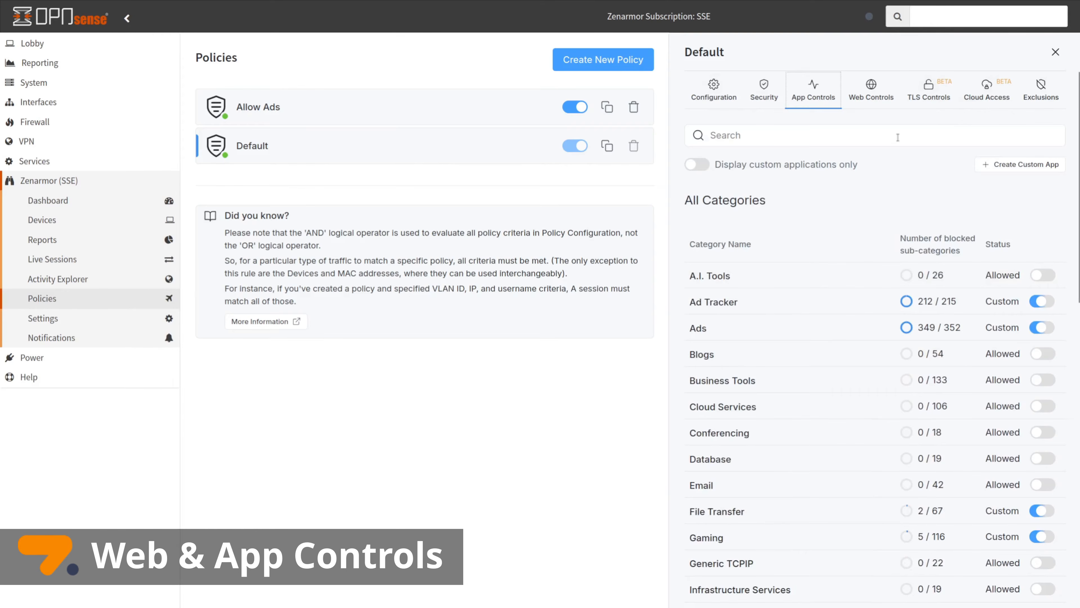
scroll(897, 137, "down", 10)
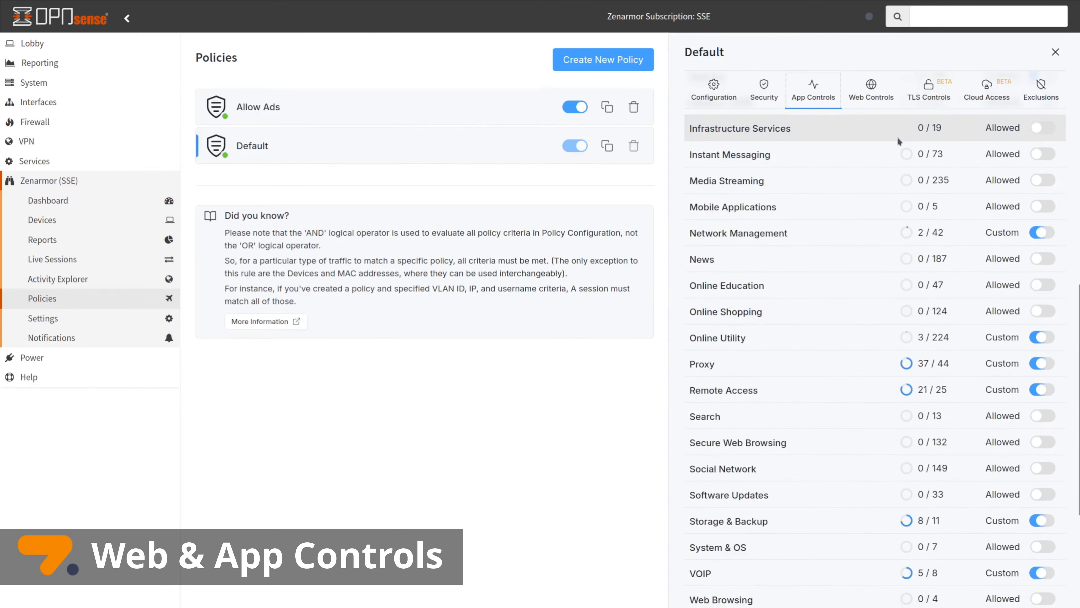
scroll(898, 140, "down", 5)
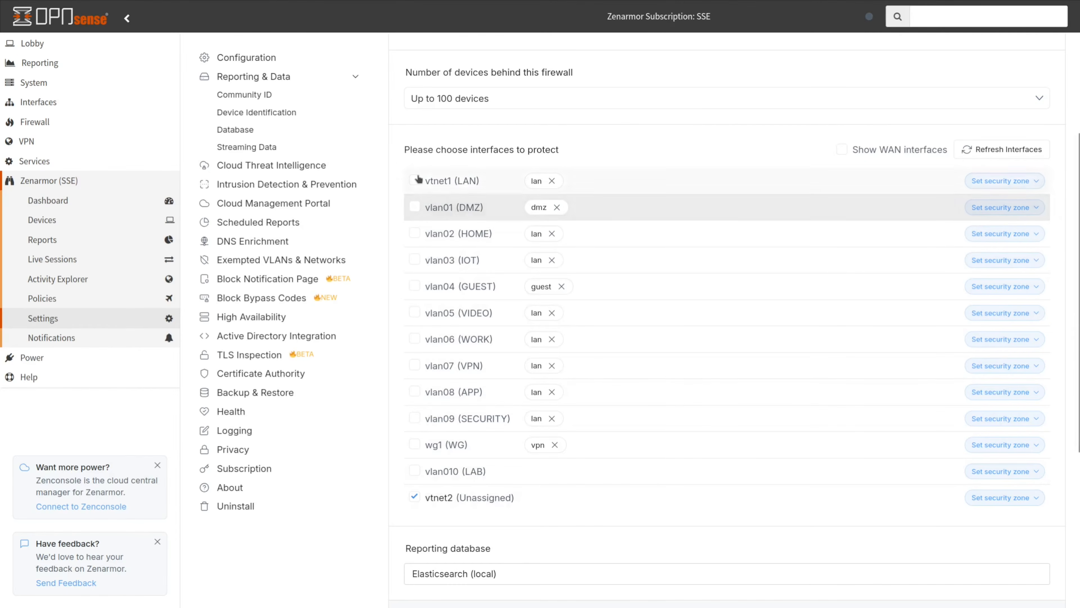
Tick vtnet1 (LAN) under 'Please choose interfaces to protect' in Zenarmor Settings
left_click(418, 180)
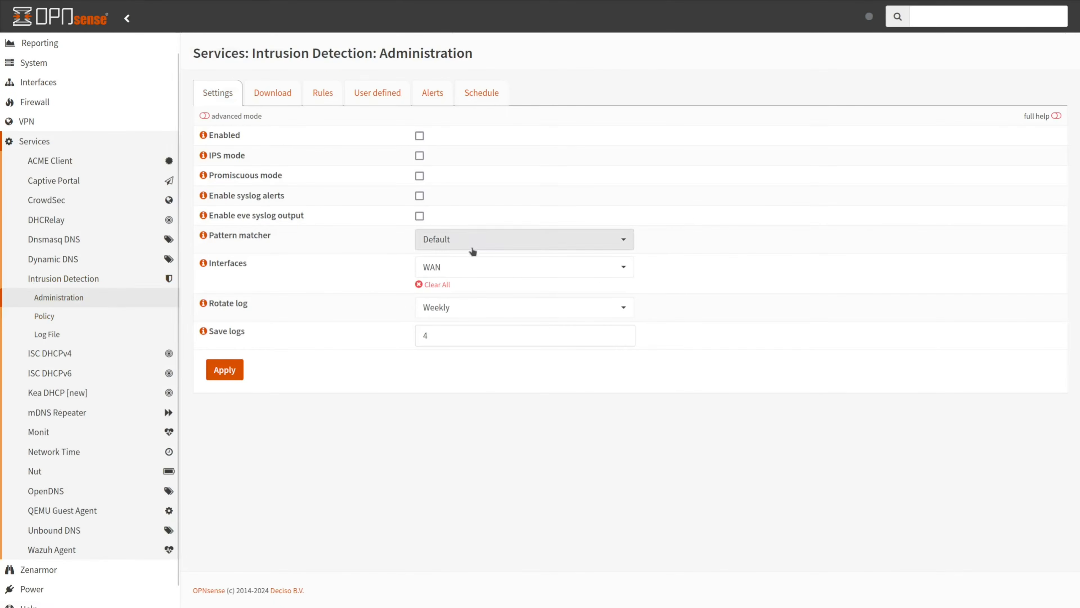
Open the Intrusion Detection Interfaces dropdown and scroll its list of monitorable interfaces
left_click(456, 271)
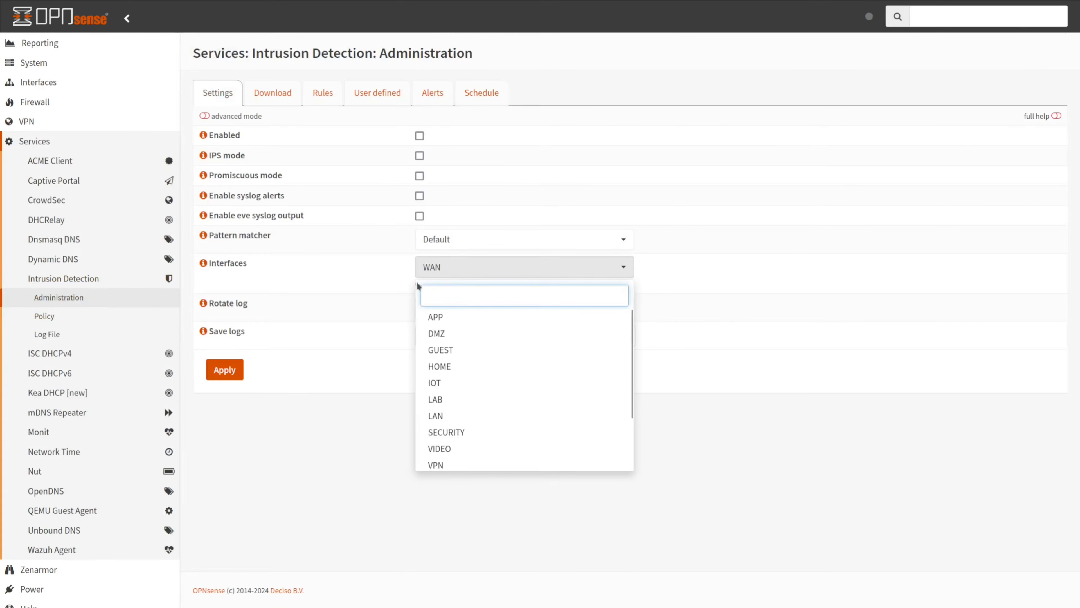
scroll(464, 444, "down", 3)
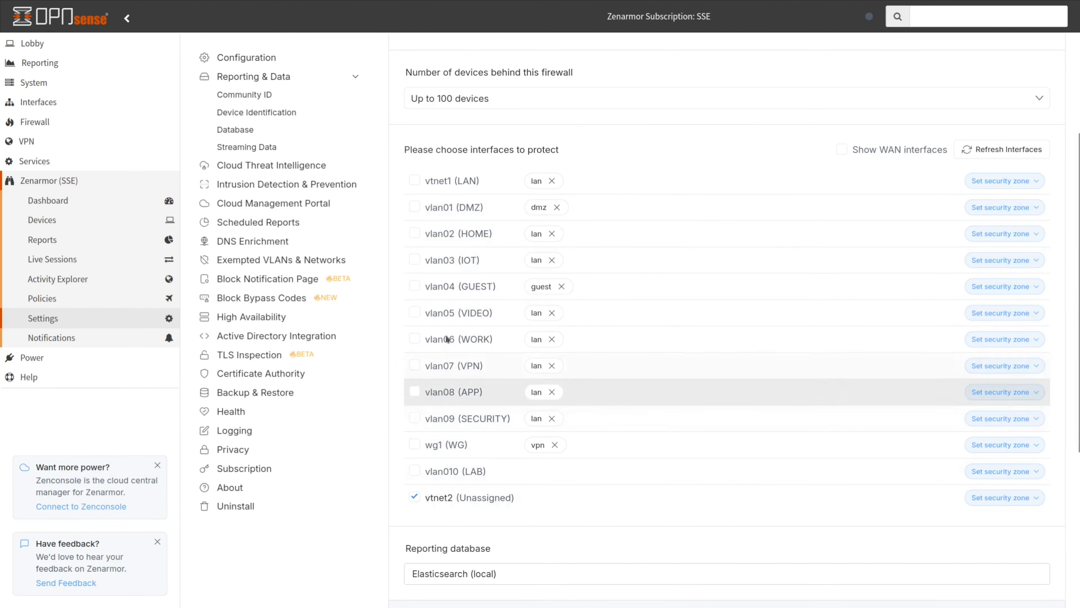
Protect the vtnet1 (LAN) interface, dropping vlan08 (APP) to clear the parent/VLAN conflict, and keep vtnet1's security zone unchanged
left_click(415, 180)
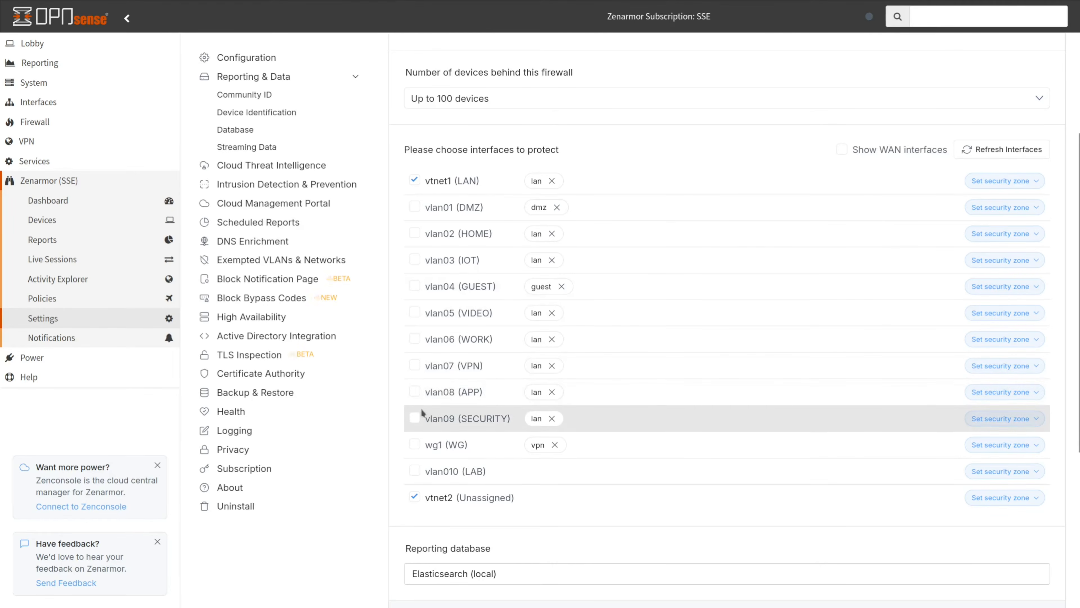
left_click(415, 392)
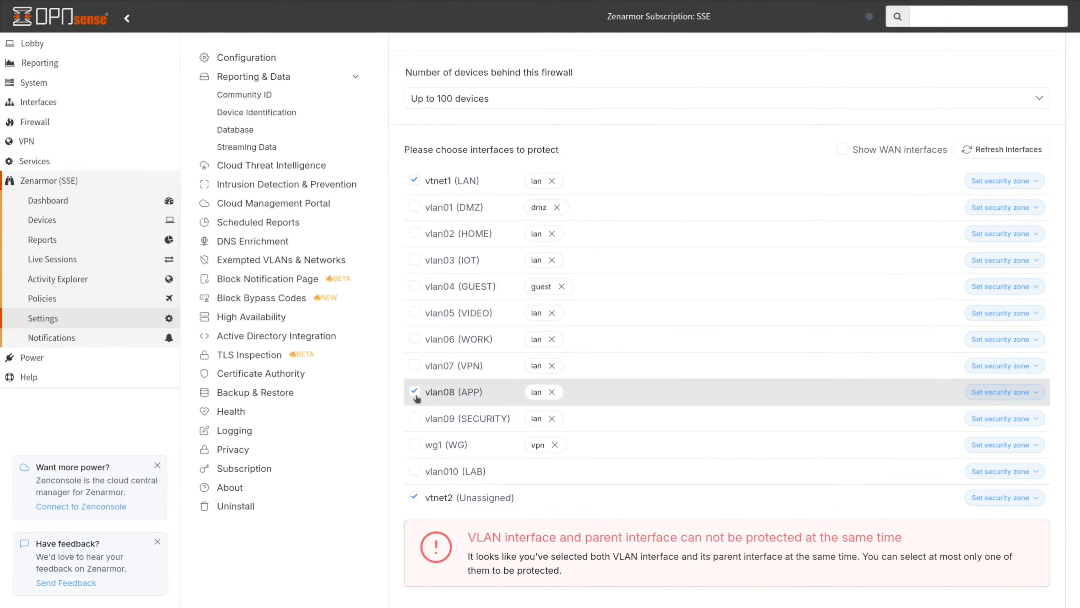
left_click(415, 392)
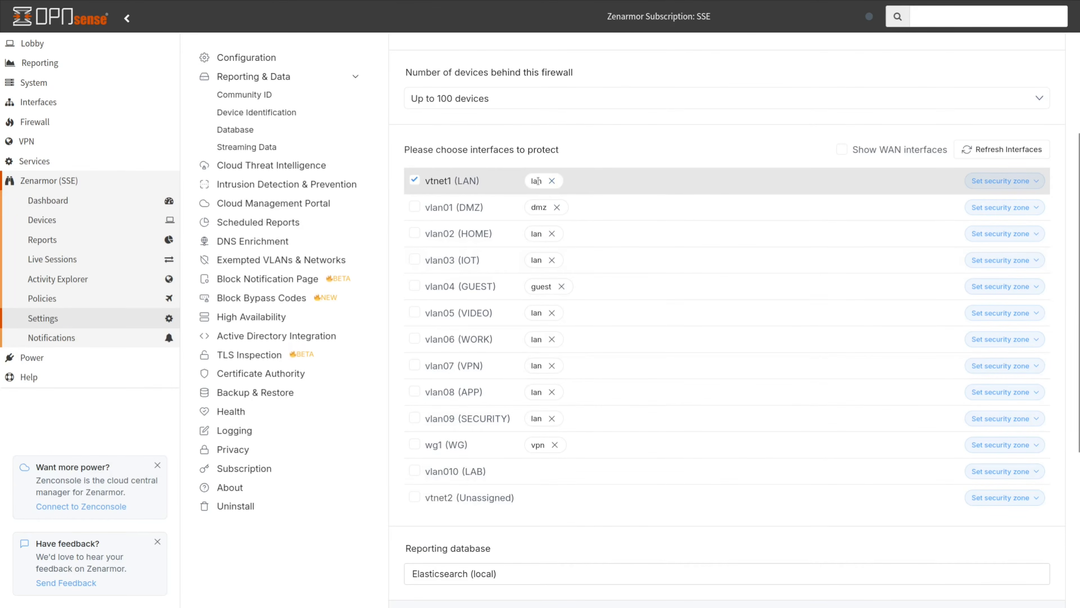
left_click(1008, 181)
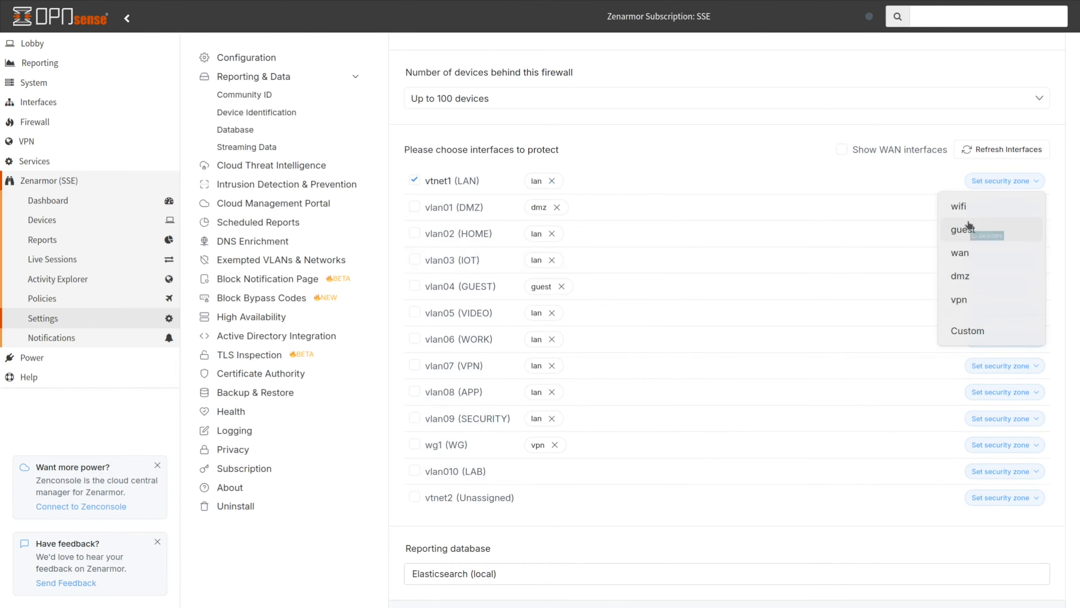
left_click(578, 176)
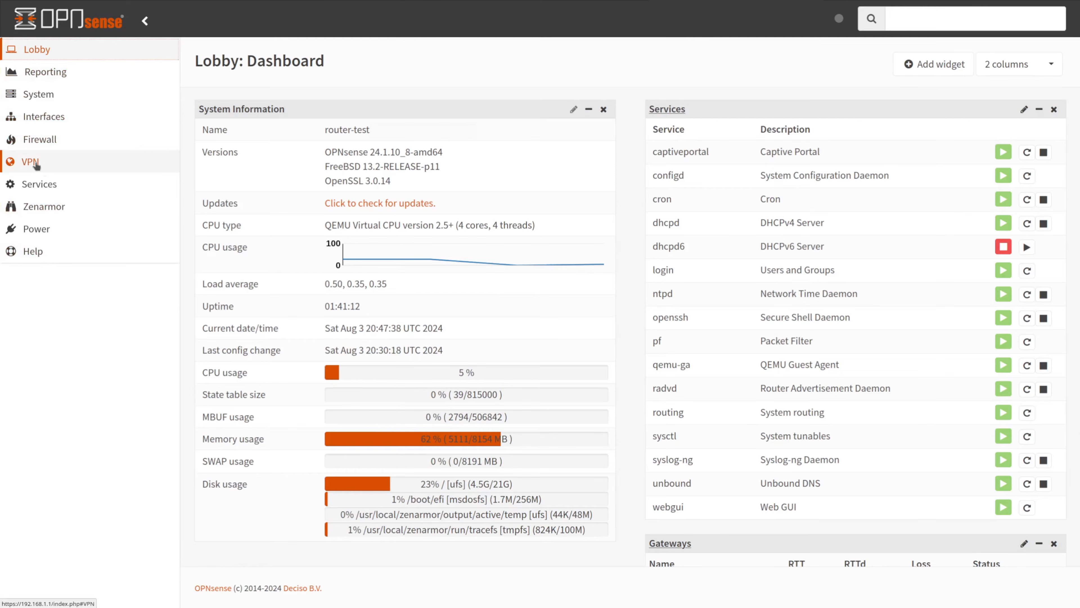
Review the WireGuard Instances, Peers, Peer generator and Status pages, ending on the WireGuard Log File
left_click(30, 161)
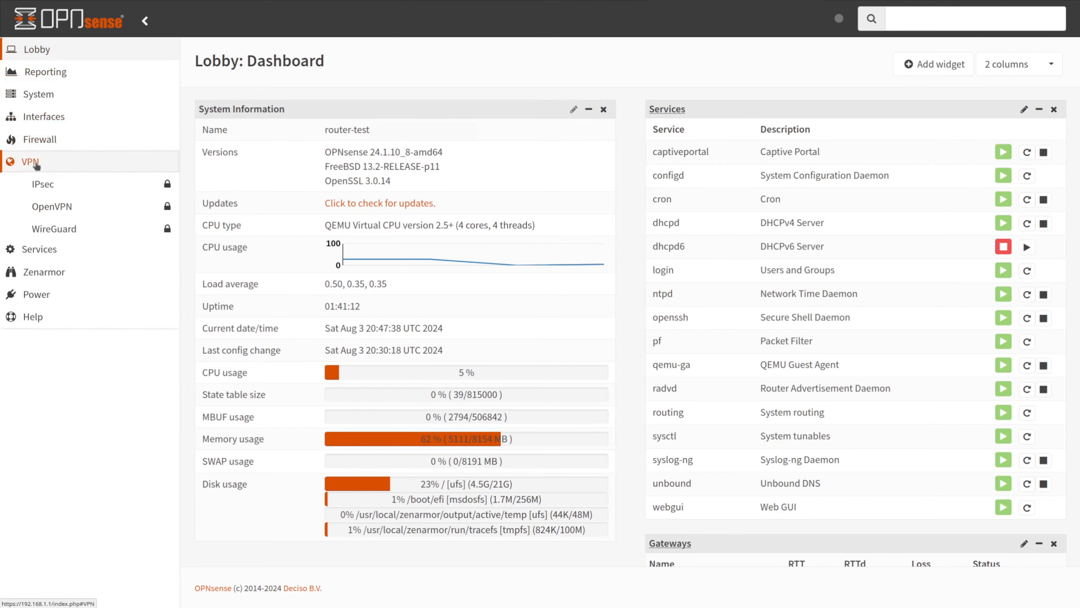
left_click(51, 230)
left_click(55, 251)
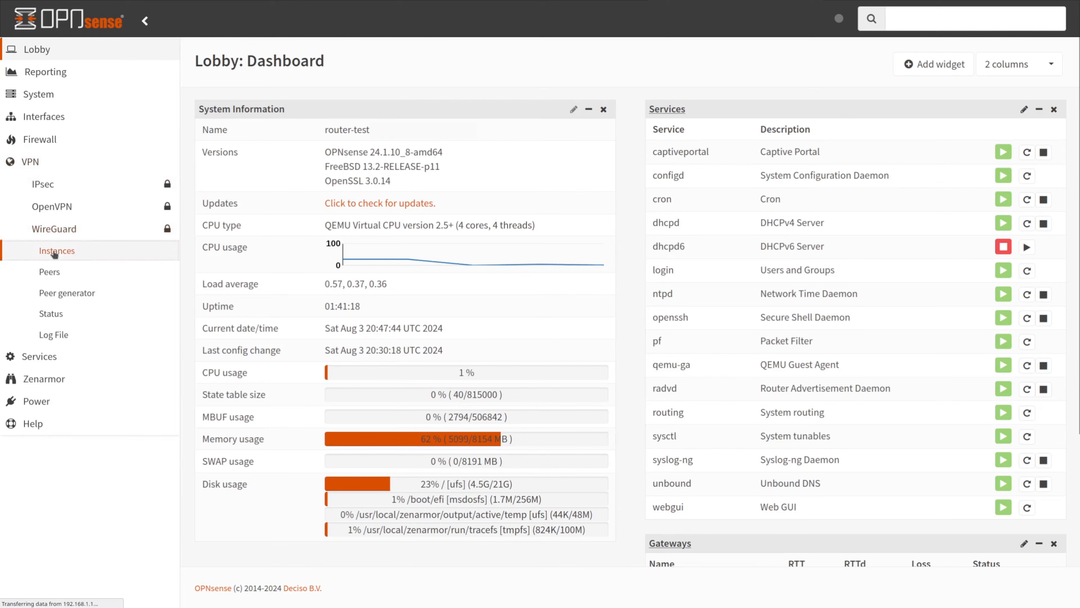
left_click(50, 272)
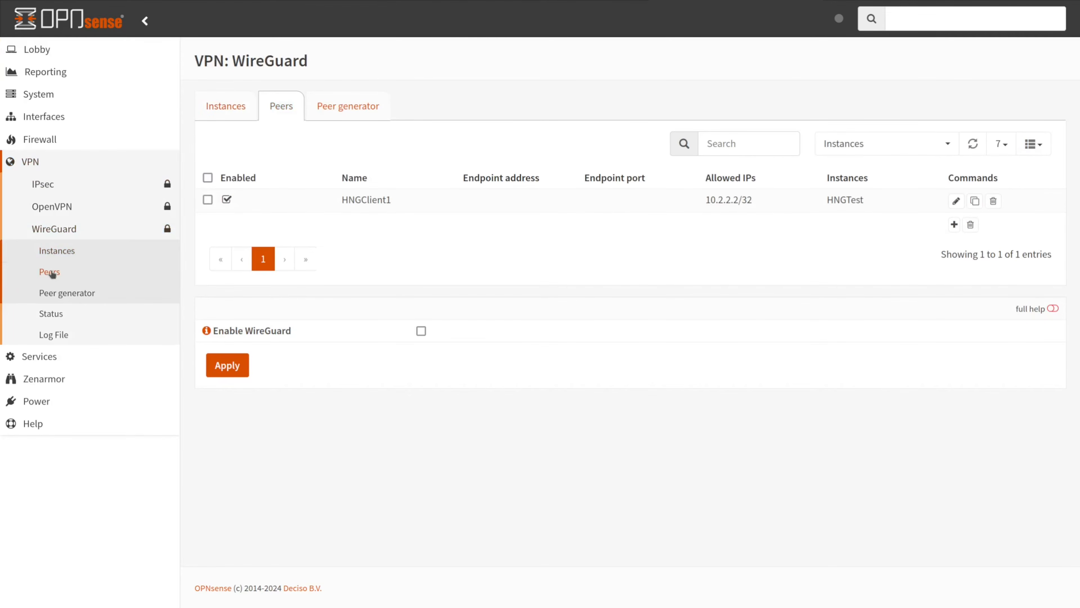
left_click(49, 294)
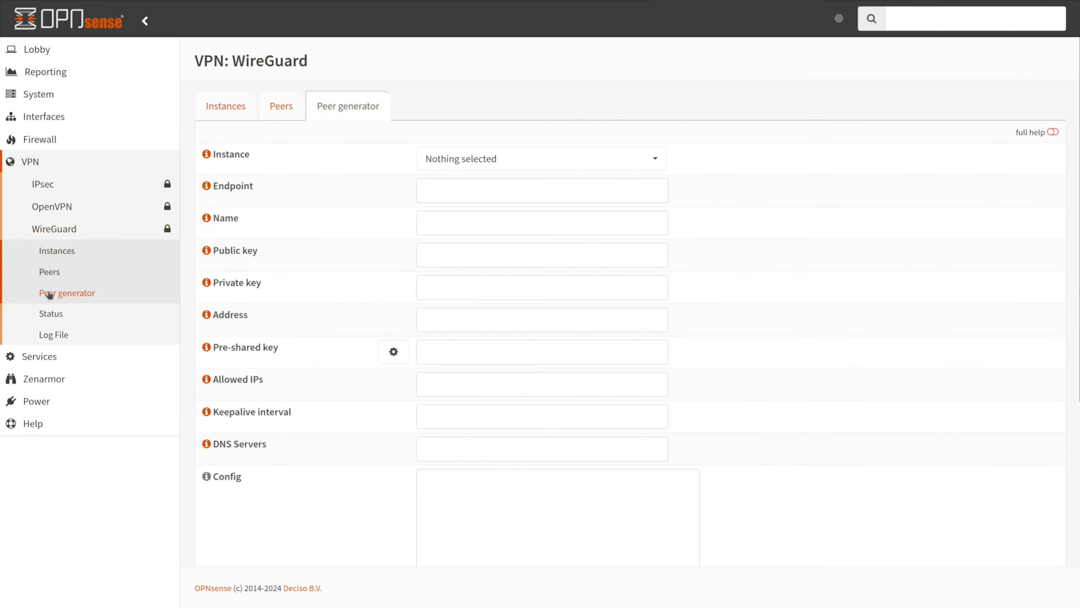
left_click(50, 314)
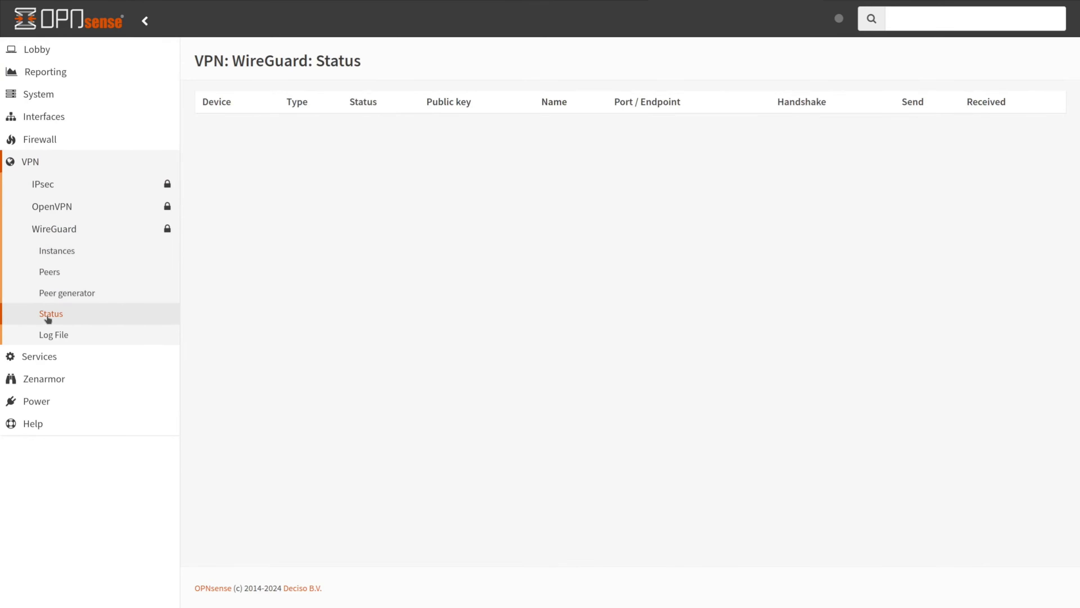
left_click(49, 335)
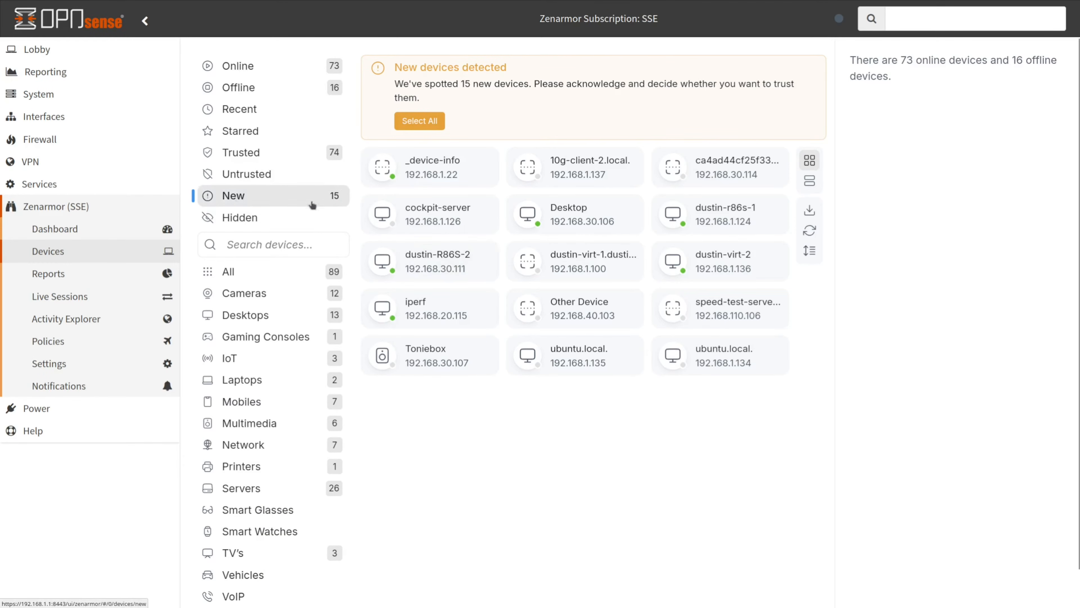
Trust Other Device and speed-test-server, and block untrusted devices in the Allow Ads policy
left_click(580, 298)
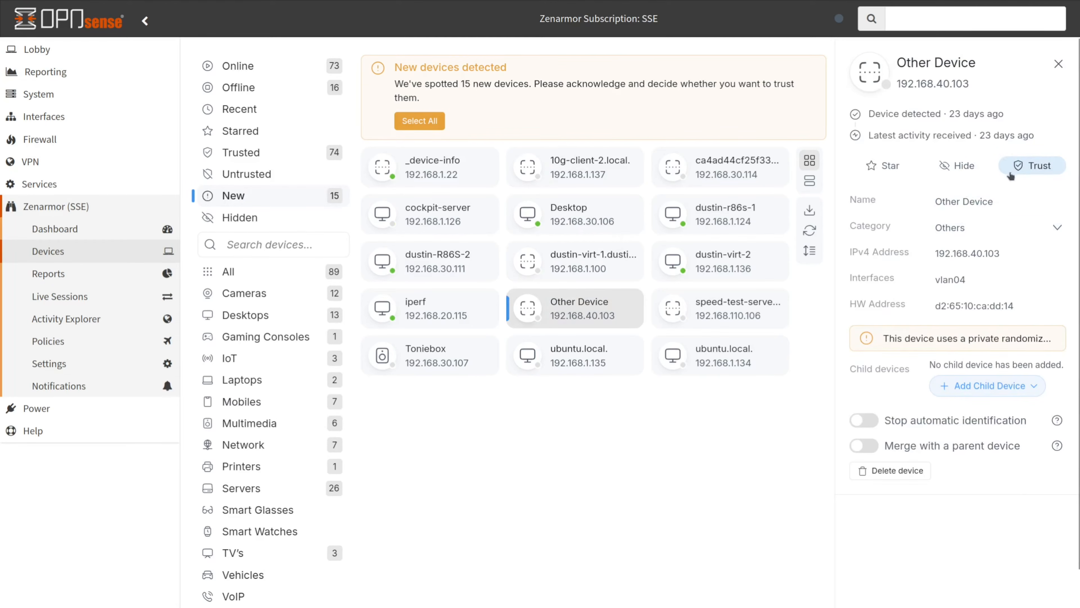
left_click(1020, 172)
left_click(591, 311)
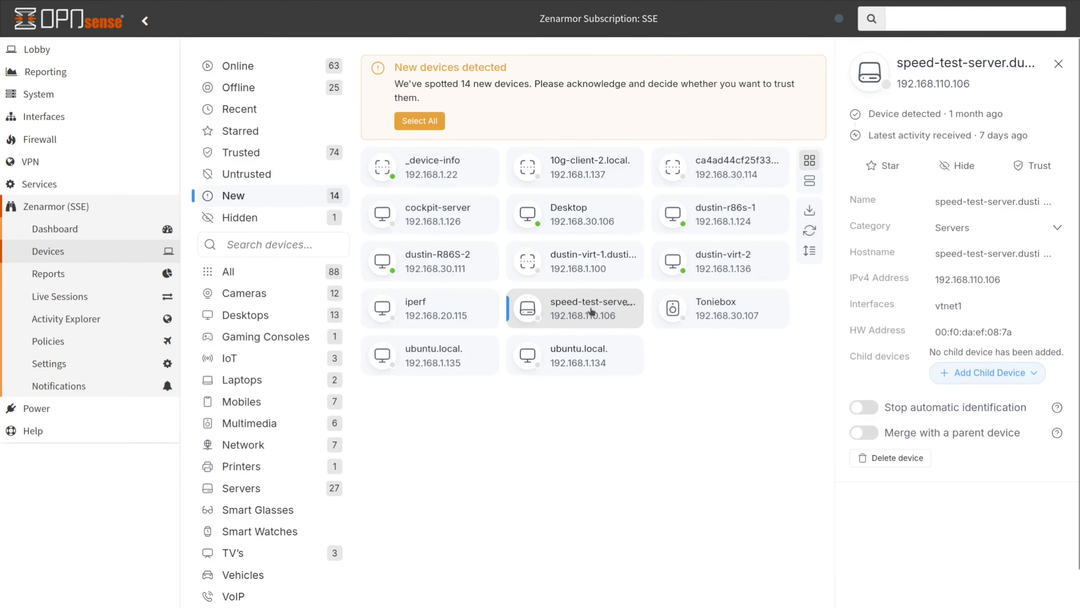
left_click(1033, 168)
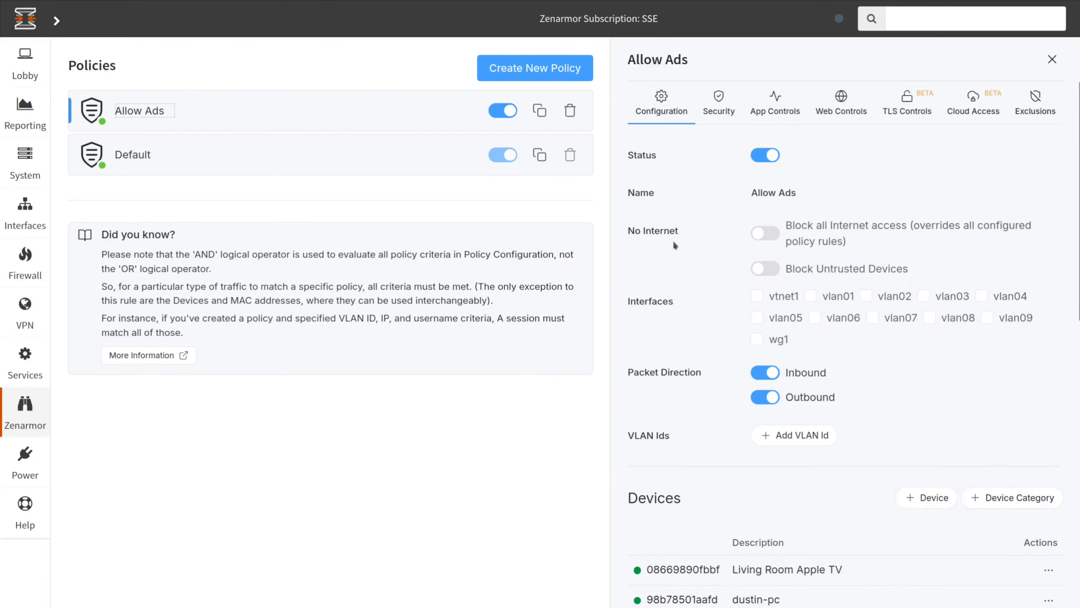
left_click(764, 269)
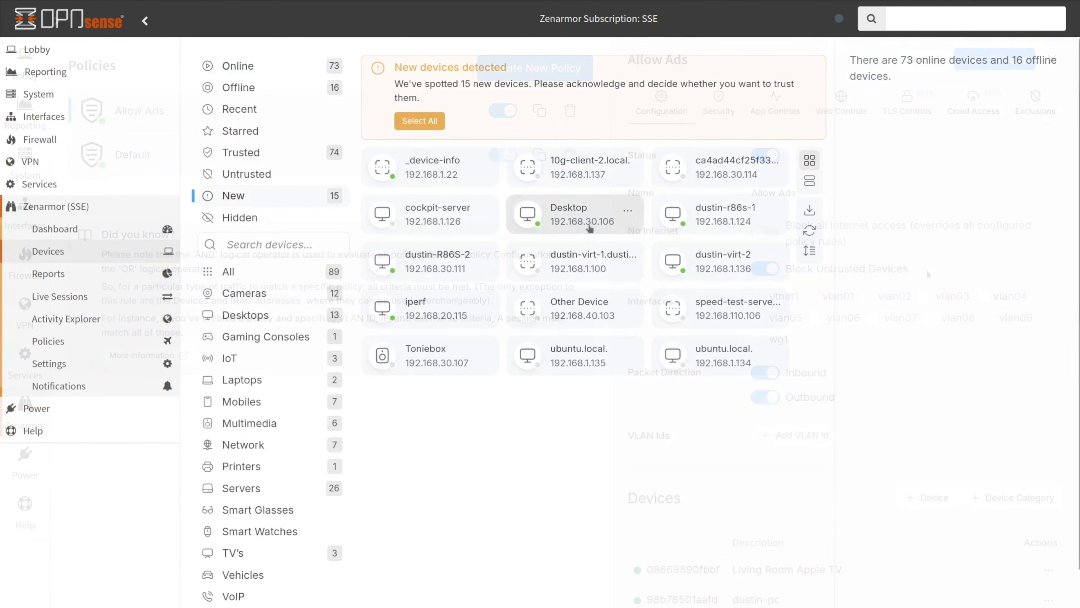
Hide Other Device (192.168.40.103) from the New devices list
left_click(577, 303)
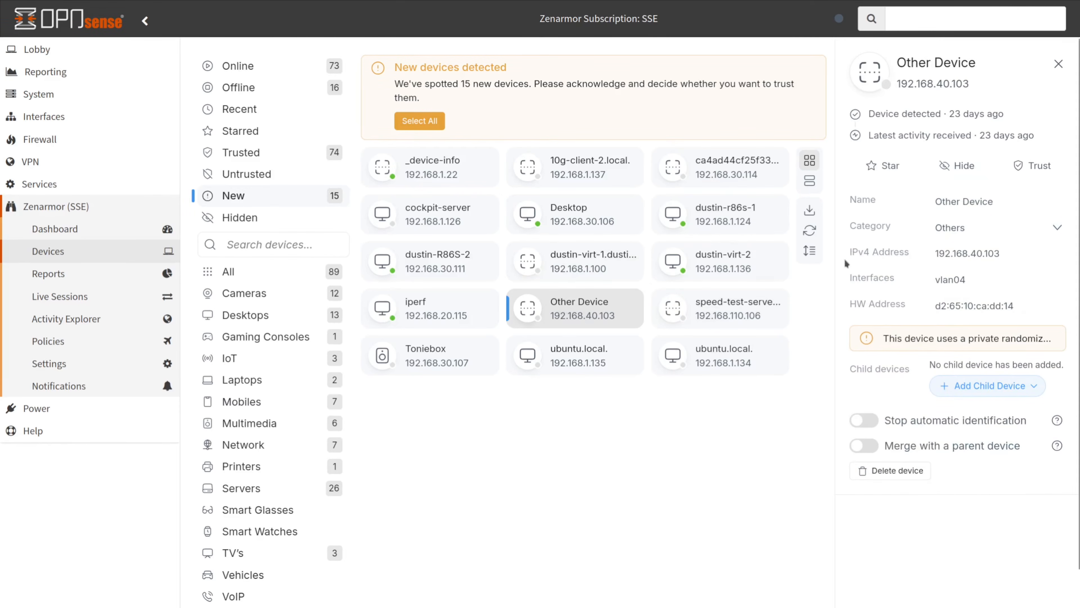
left_click(958, 167)
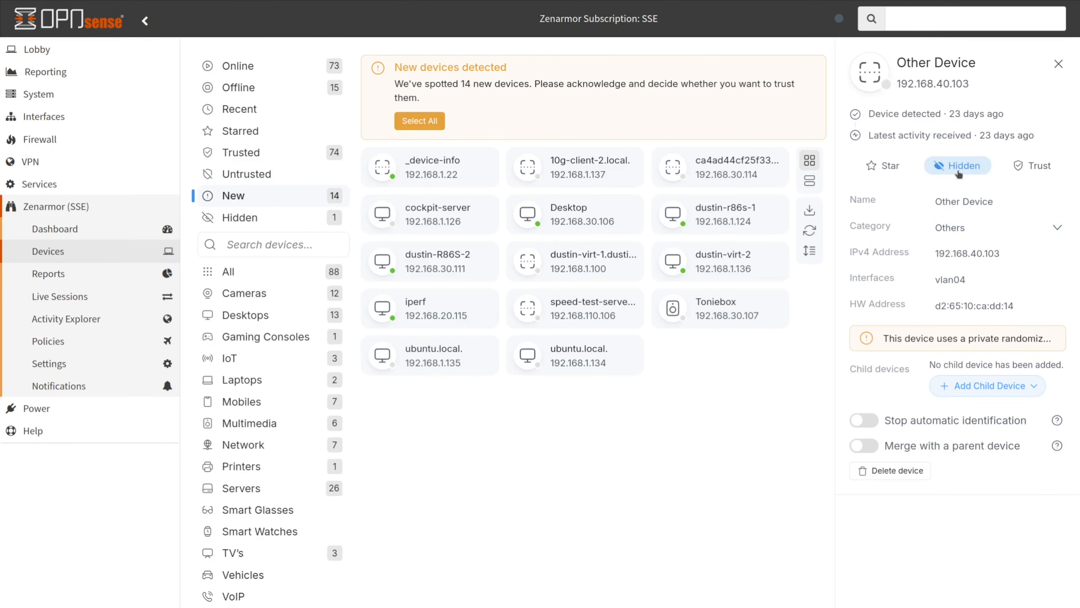
left_click(1059, 65)
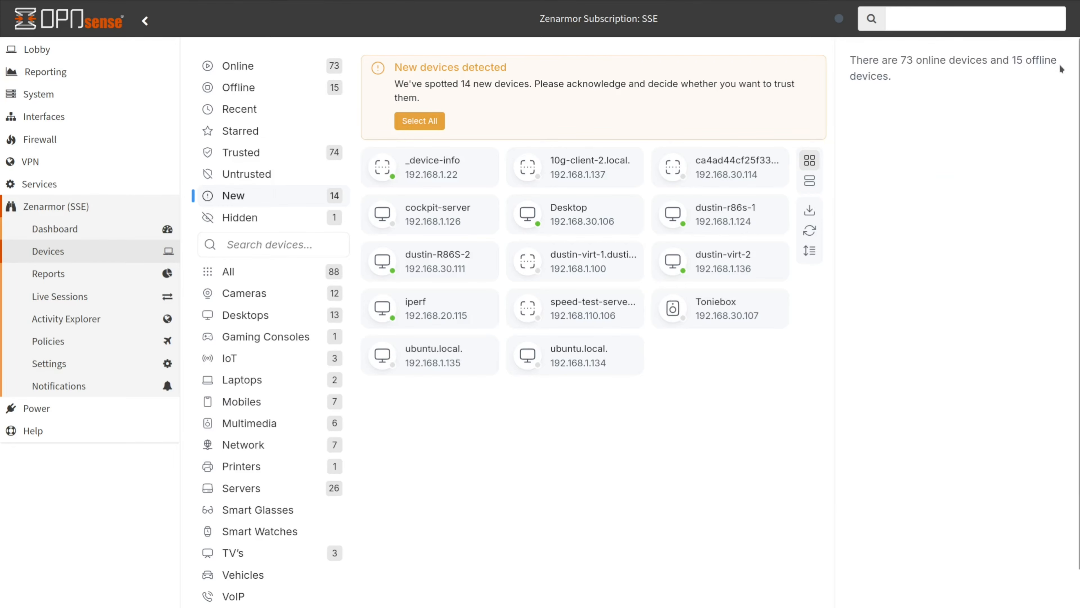